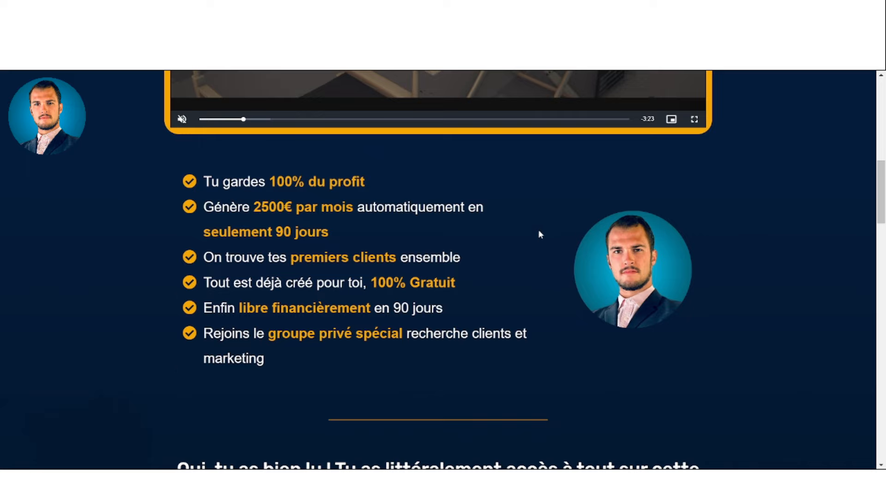
Look through the Challenge SAAS SPEED landing page, including its benefits list and free offer description.
scroll(539, 234, down, 6)
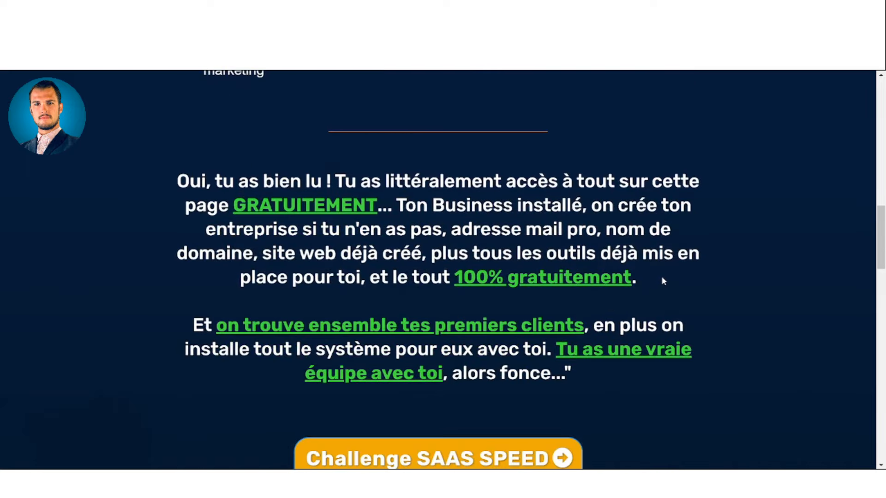
scroll(661, 277, down, 3)
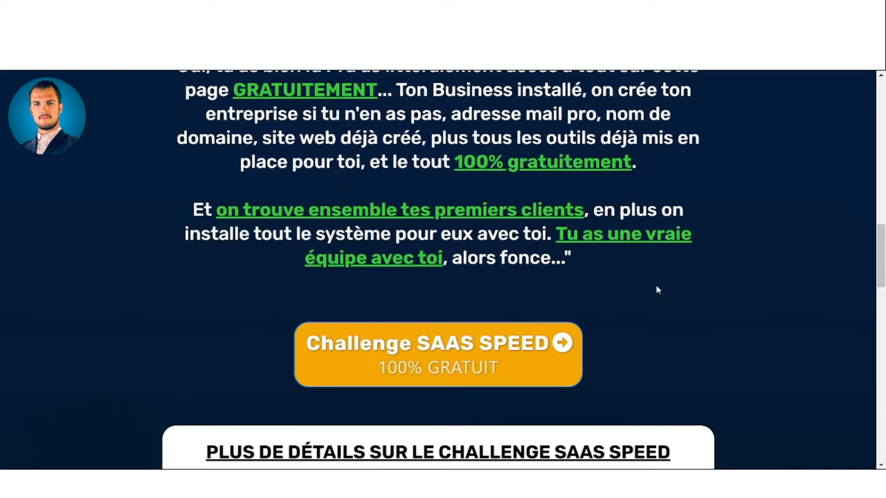
scroll(577, 305, down, 1)
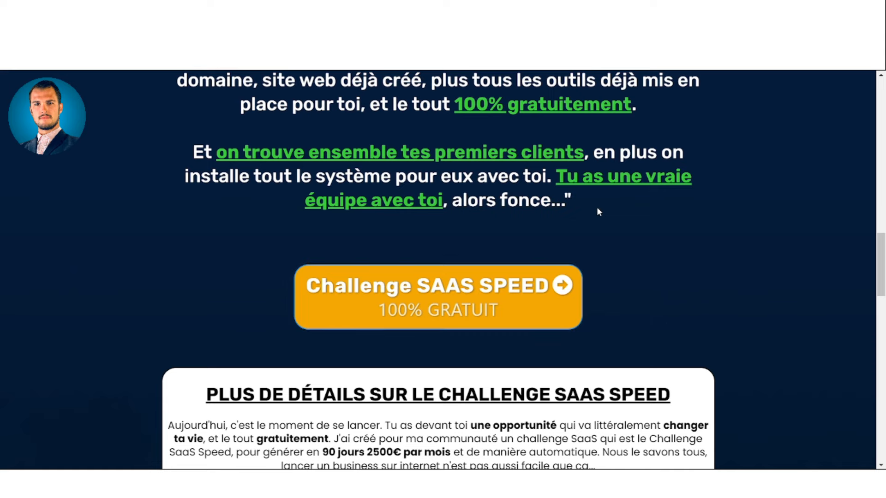
scroll(571, 242, up, 5)
scroll(570, 235, up, 10)
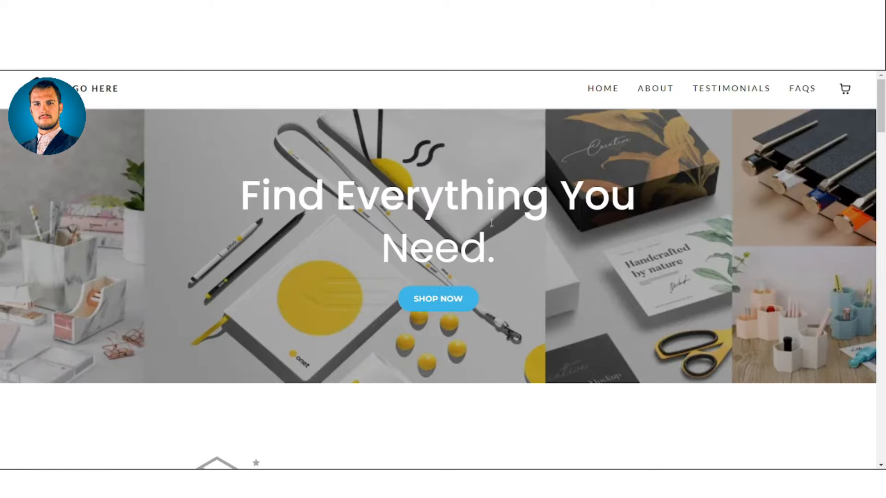
Examine the merchandise store website preview, covering its banner, vision text, collections, testimonials and FAQ section.
scroll(524, 220, down, 15)
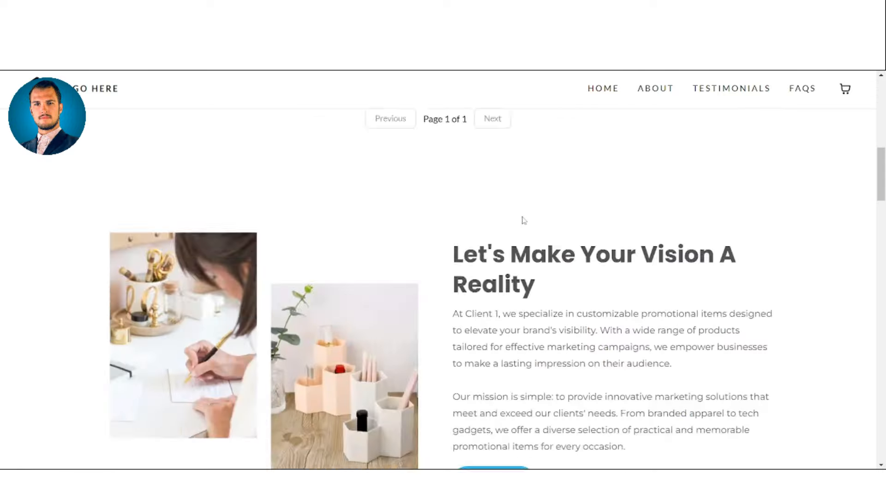
scroll(557, 172, down, 5)
scroll(526, 275, up, 10)
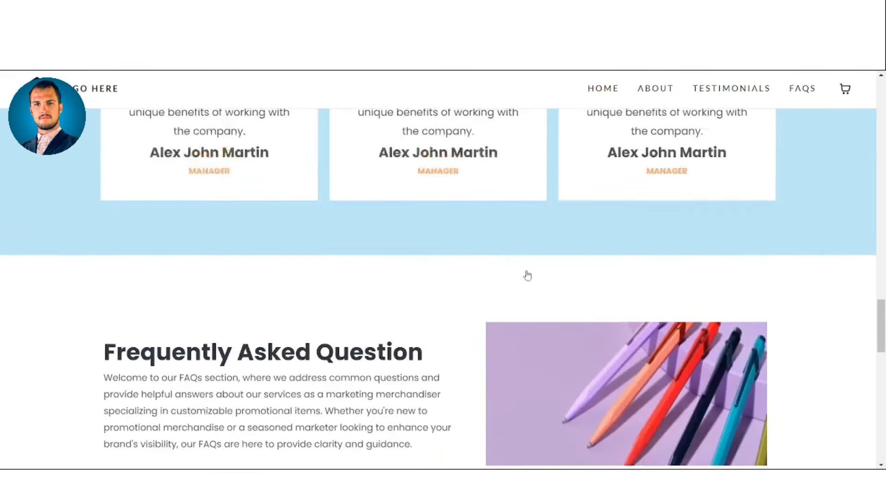
scroll(528, 276, up, 10)
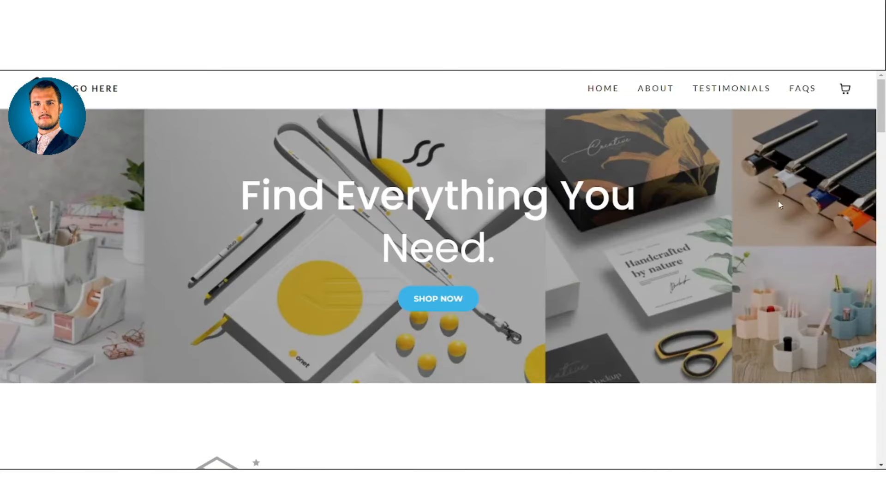
mouse_move(881, 120)
mouse_down()
mouse_move(881, 136)
mouse_move(882, 123)
mouse_up()
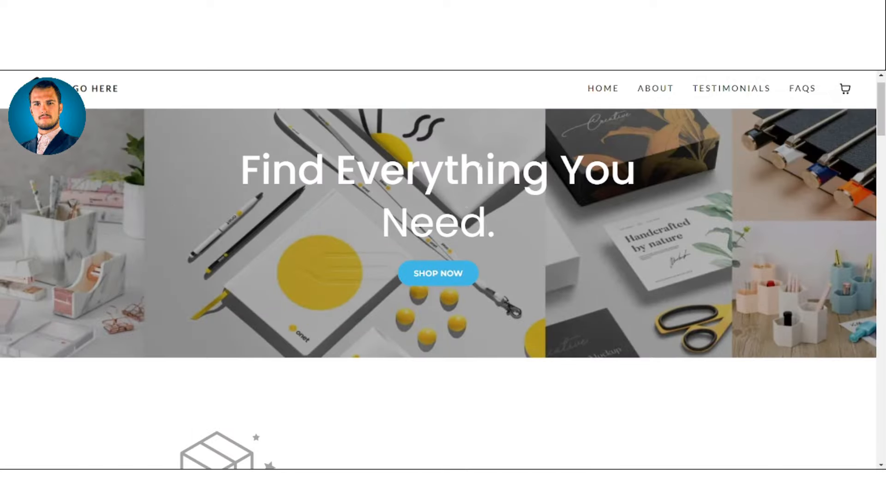
scroll(479, 164, down, 15)
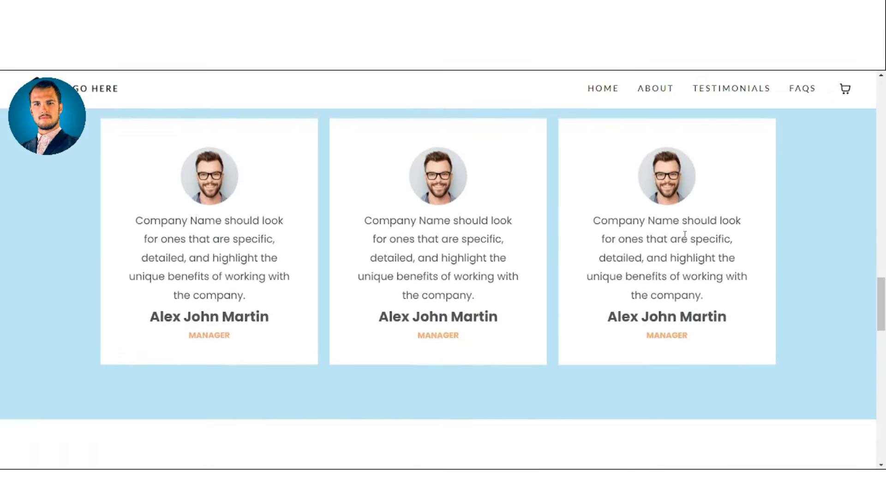
scroll(684, 236, up, 5)
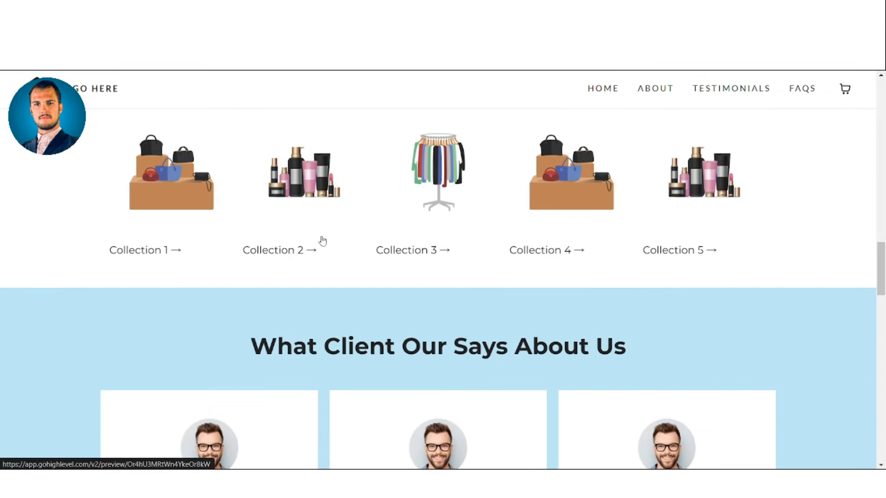
scroll(803, 192, up, 6)
scroll(800, 189, down, 1)
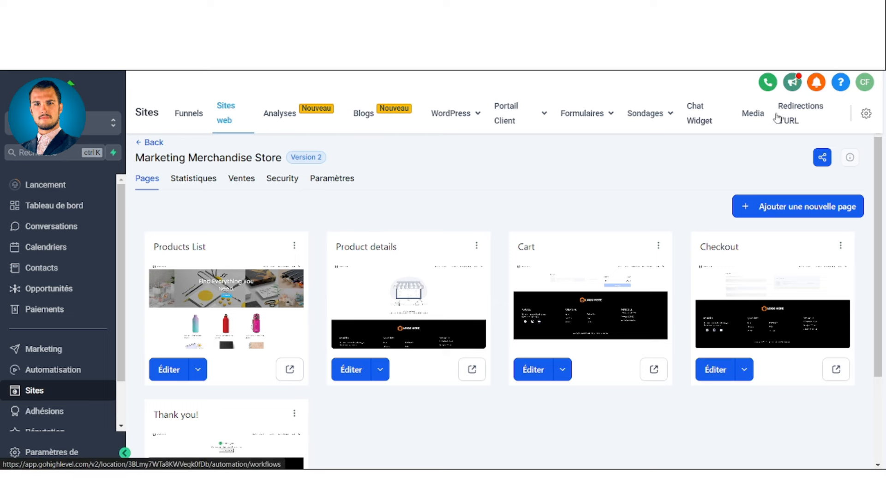
Open the Chat Widget configuration of the Sites area.
click(696, 120)
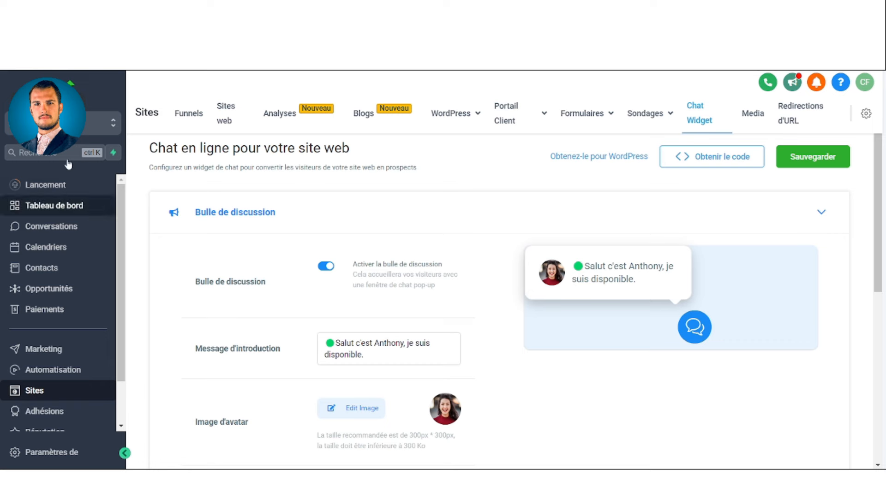
click(74, 129)
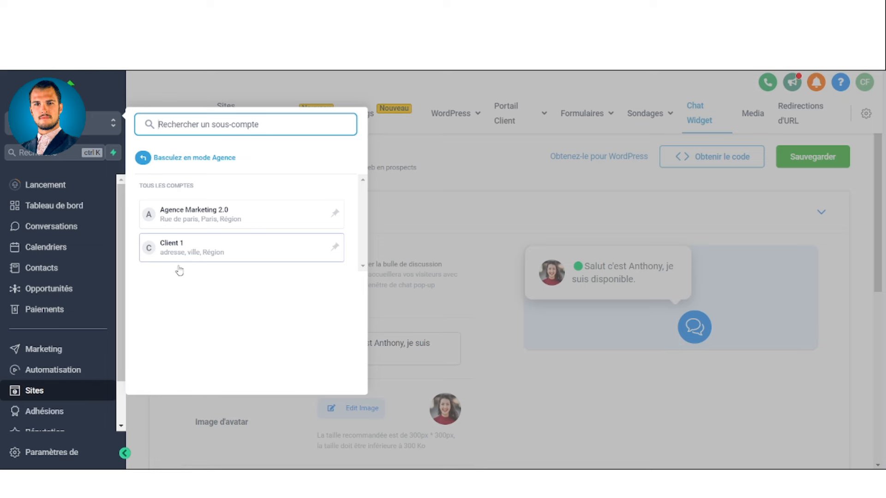
click(398, 231)
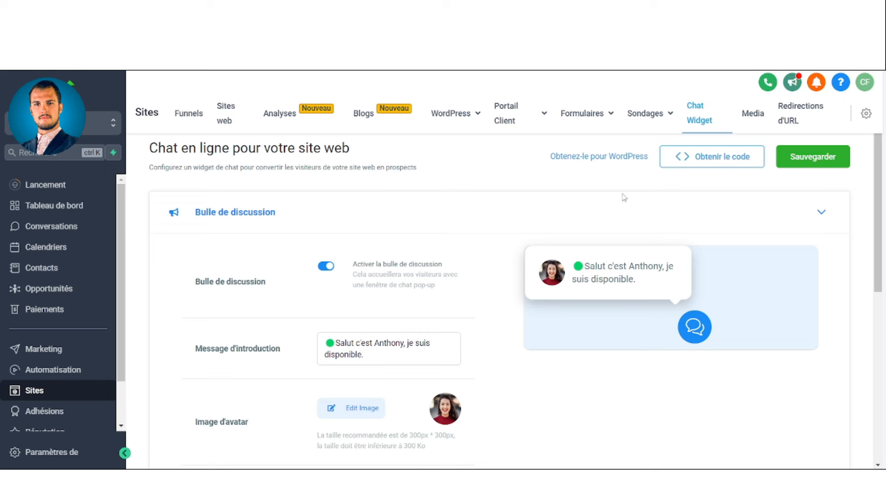
Review the Bulle de discussion settings and try switching the discussion bubble off and on again.
scroll(444, 258, down, 1)
scroll(444, 258, down, 3)
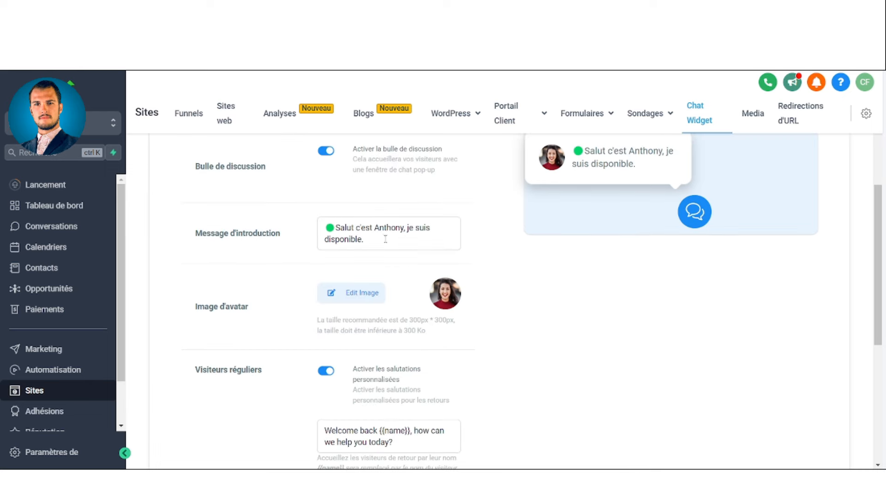
scroll(379, 259, up, 2)
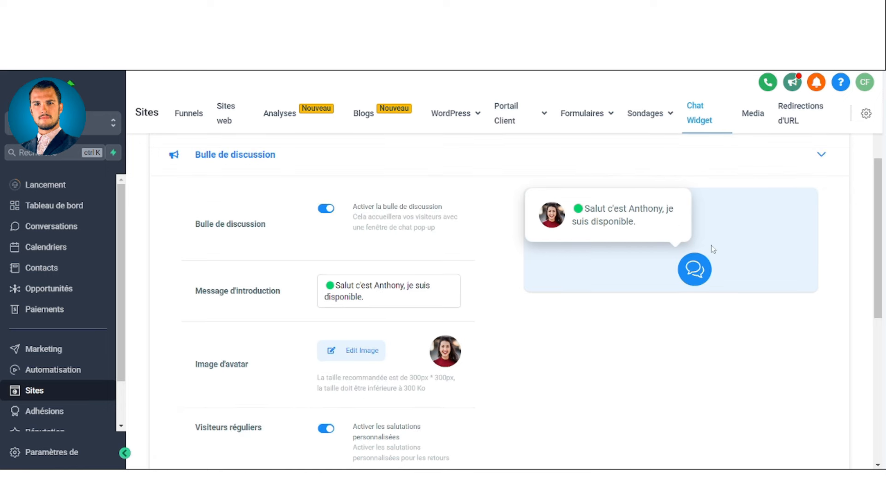
scroll(399, 281, down, 4)
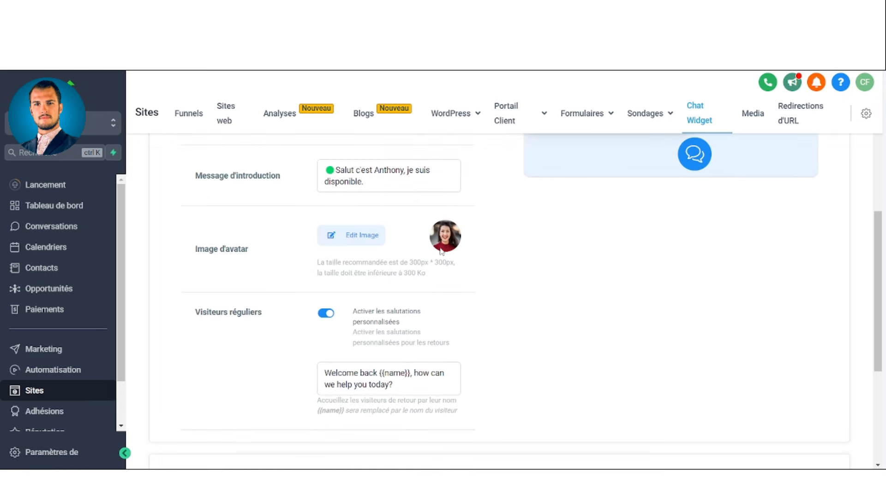
scroll(441, 252, down, 3)
scroll(436, 259, up, 8)
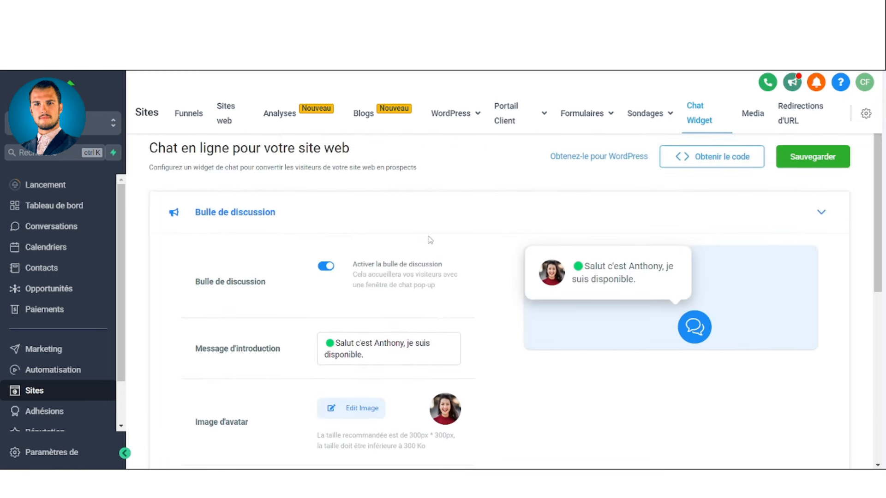
click(325, 267)
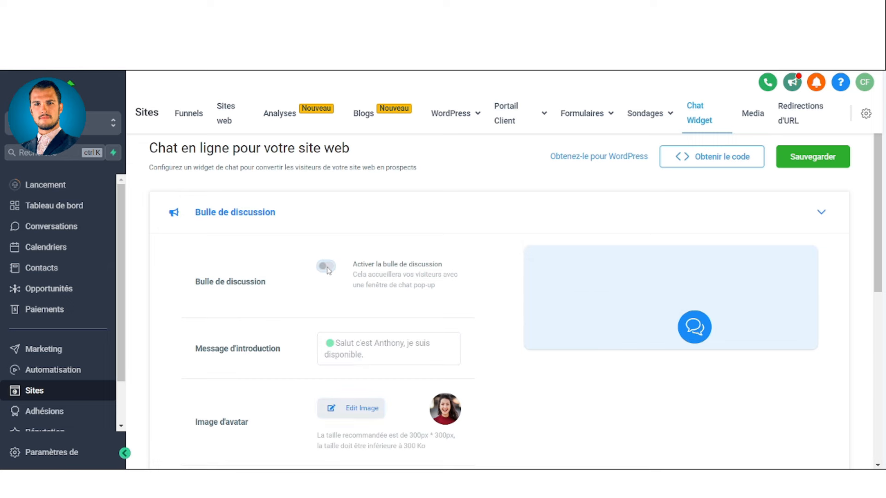
click(325, 267)
Disable the personalised greetings for regular visitors and collapse the Bulle de discussion section.
scroll(365, 272, down, 7)
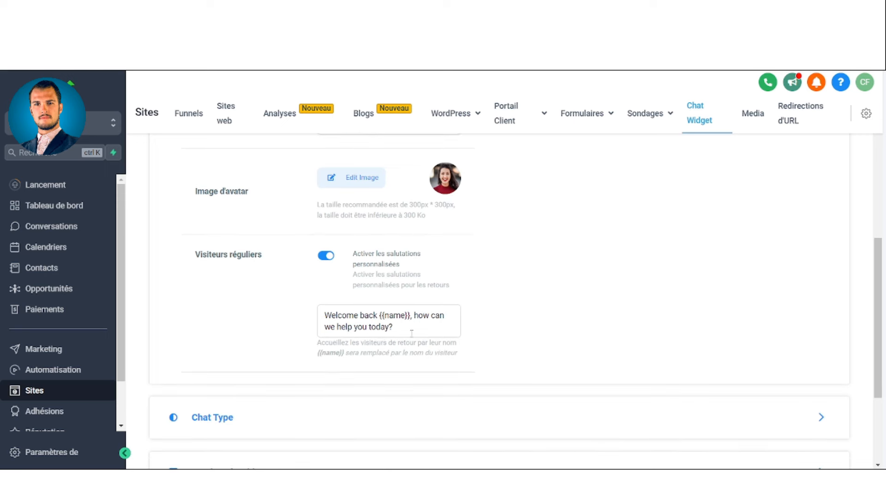
click(327, 256)
scroll(500, 279, up, 7)
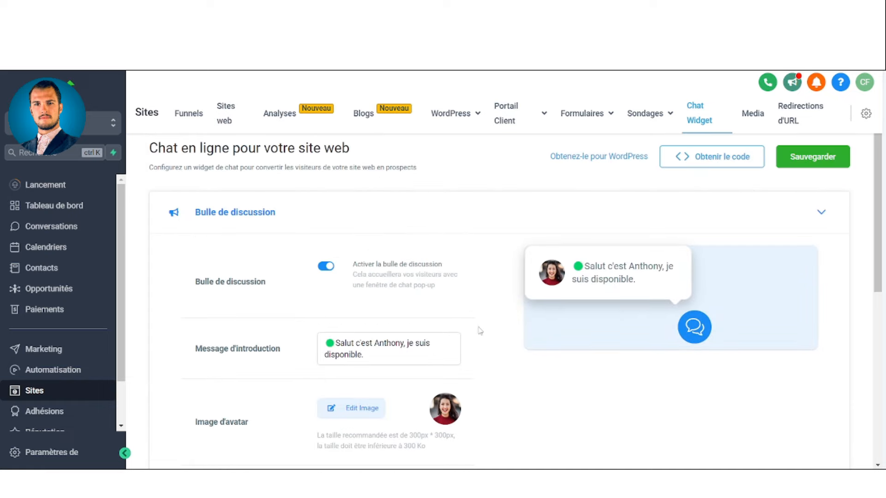
scroll(450, 312, down, 6)
scroll(761, 226, up, 4)
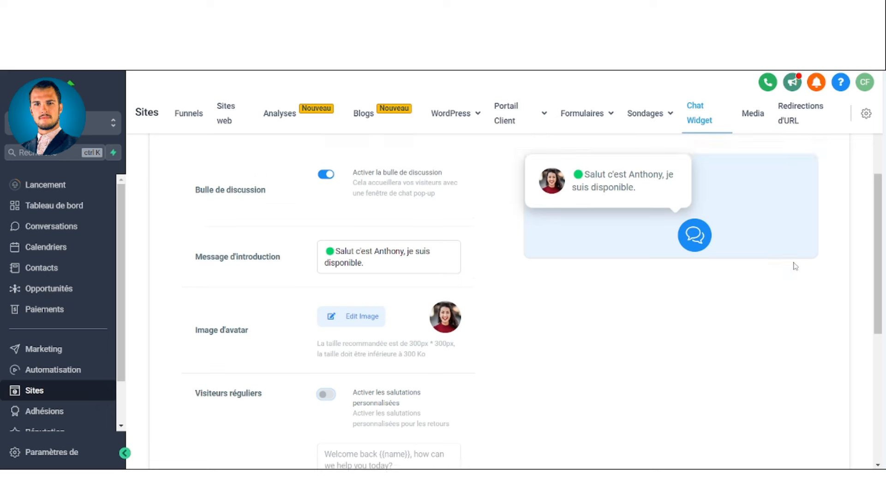
scroll(794, 266, up, 2)
click(814, 218)
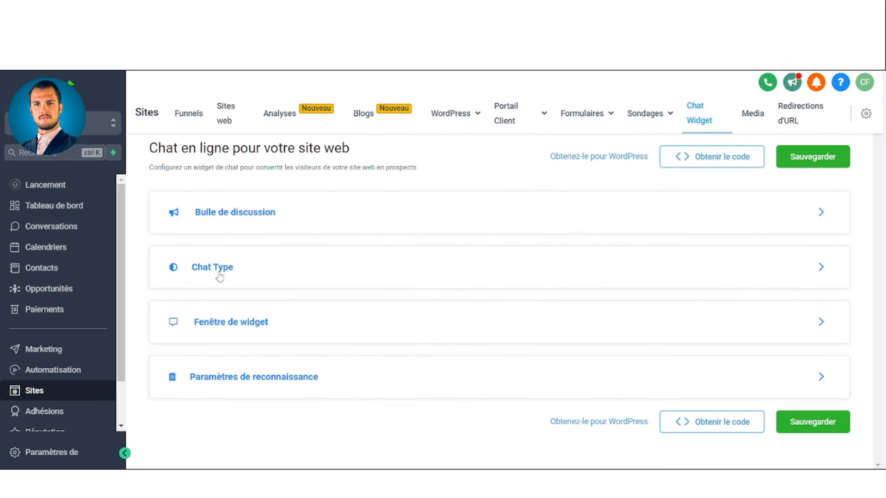
Set the widget's Chat Type to Live chat instead of SMS or Email Chat.
click(219, 277)
scroll(633, 268, down, 4)
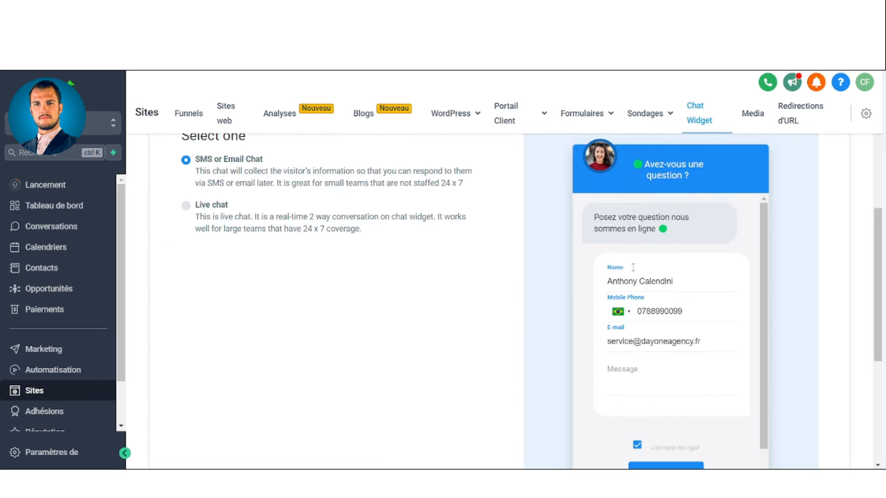
scroll(549, 279, up, 1)
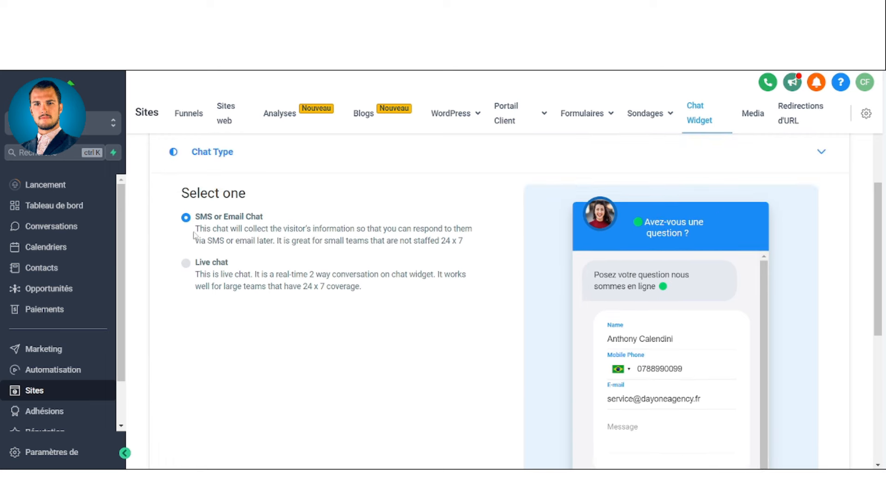
scroll(673, 324, down, 1)
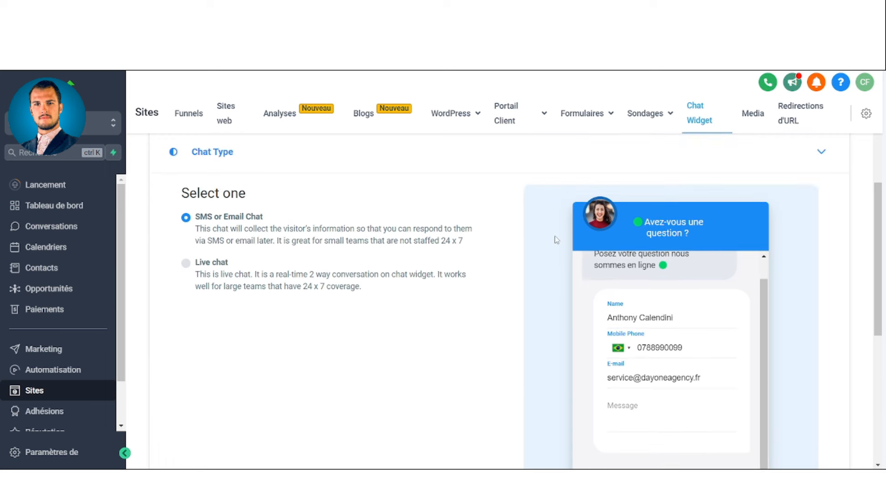
click(186, 264)
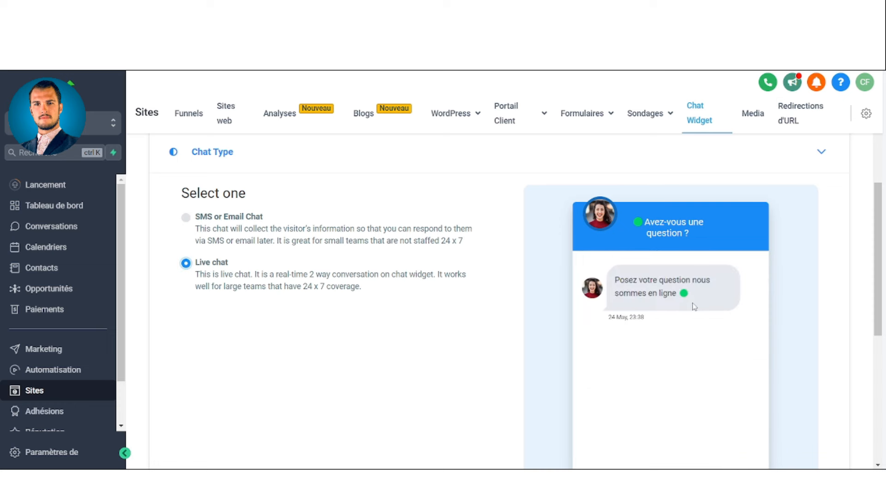
Replace the introduction message in the Fenêtre de widget settings with "Je suis là :)".
scroll(552, 280, down, 2)
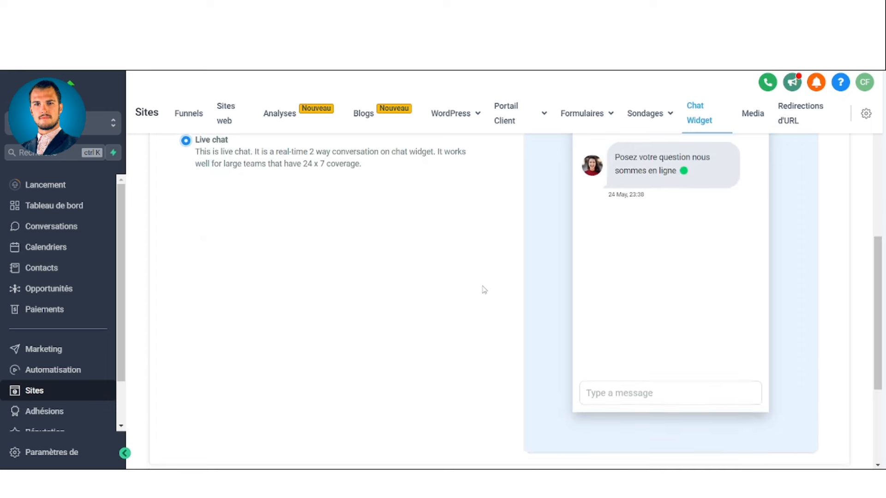
scroll(482, 291, down, 2)
click(267, 389)
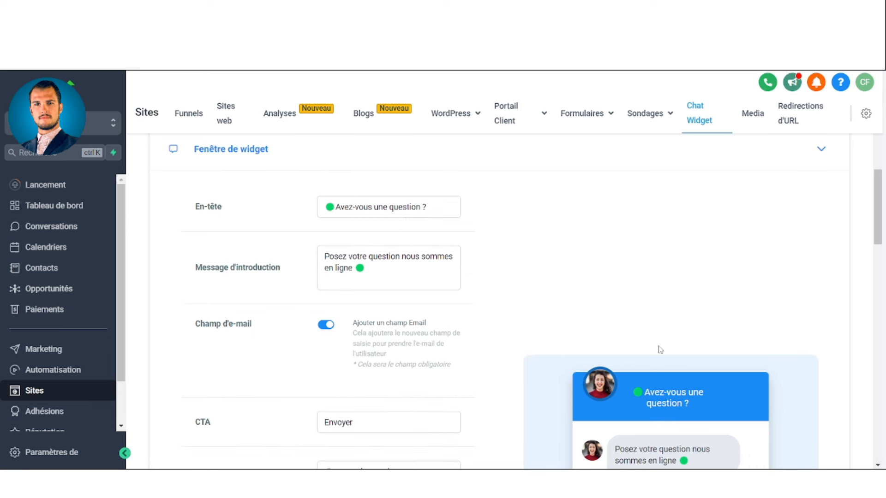
scroll(600, 298, down, 1)
scroll(683, 300, down, 2)
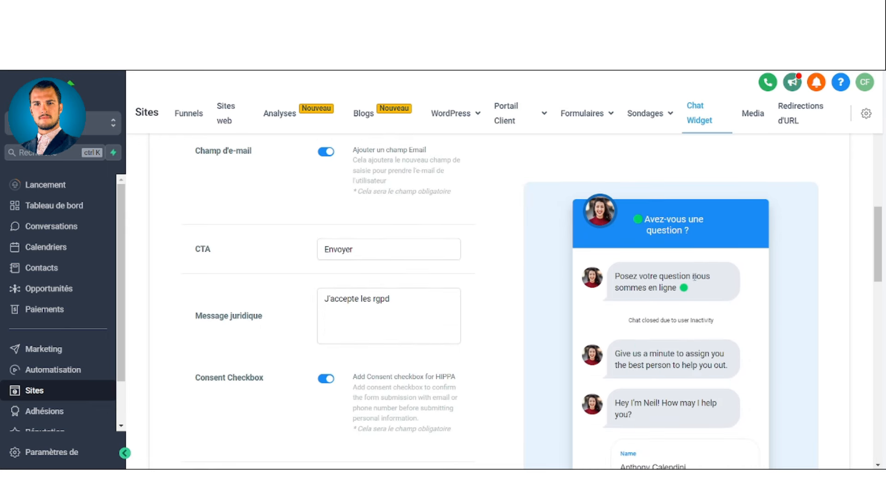
scroll(657, 318, up, 3)
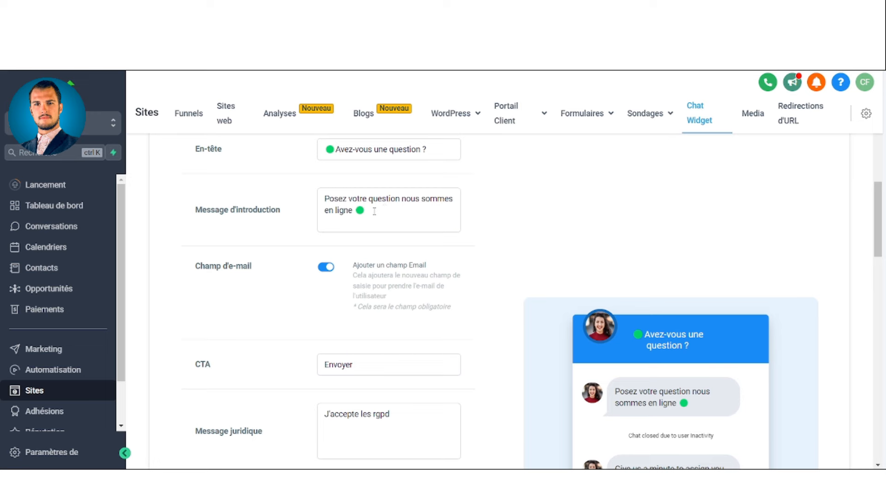
drag(374, 211, 327, 198)
key(BackSpace)
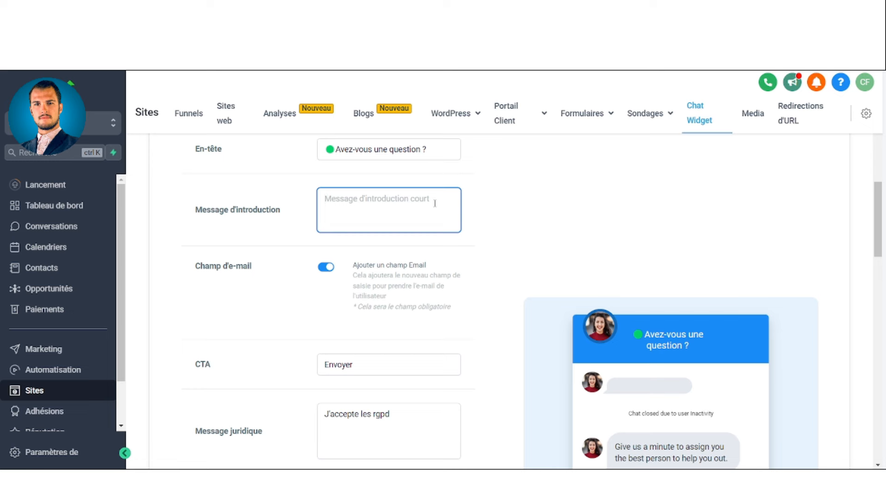
text(Je suis là :))
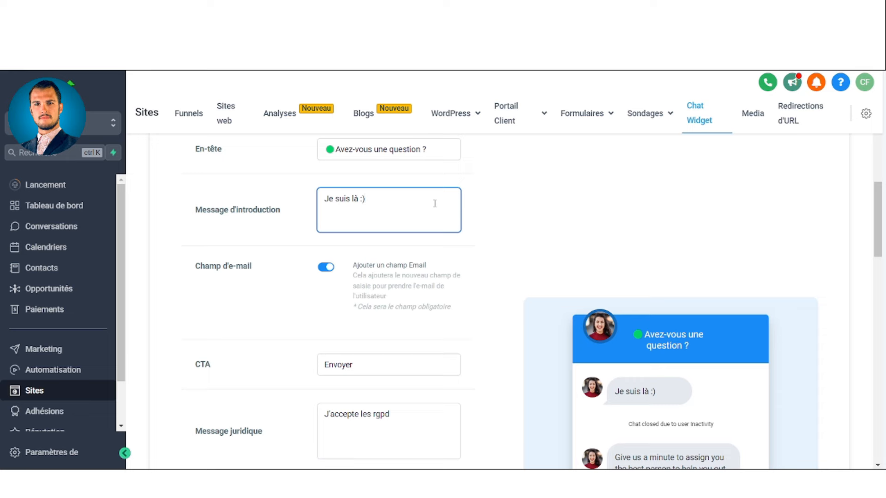
Turn off the e-mail field in the Fenêtre de widget settings.
scroll(416, 268, down, 2)
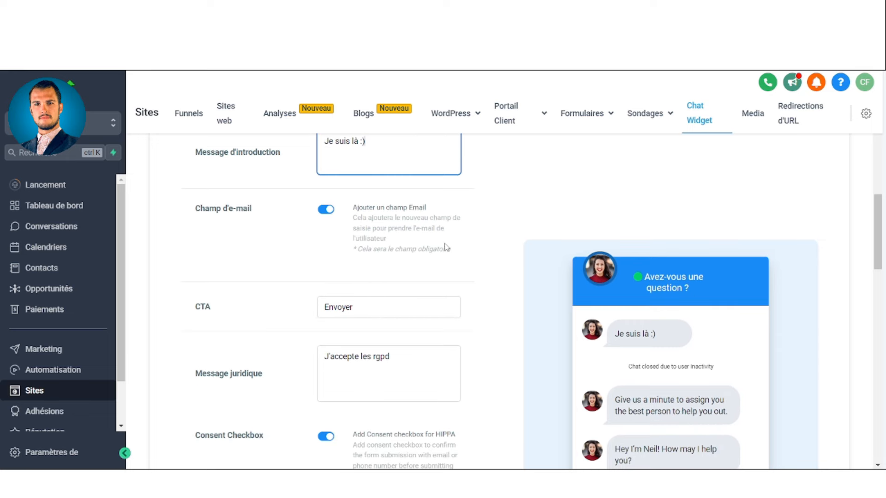
scroll(379, 229, down, 5)
scroll(362, 216, up, 5)
click(326, 209)
scroll(361, 290, down, 3)
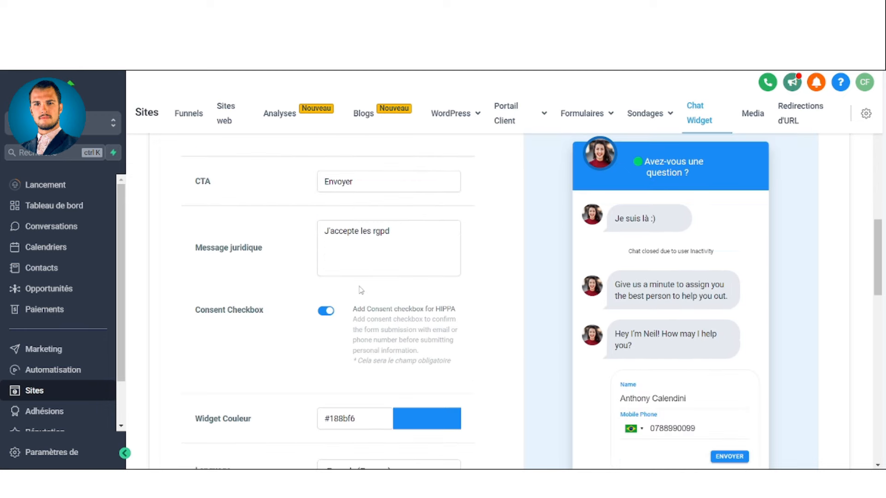
Turn off the consent checkbox and the agency branding in the Fenêtre de widget settings.
click(326, 311)
scroll(399, 342, down, 3)
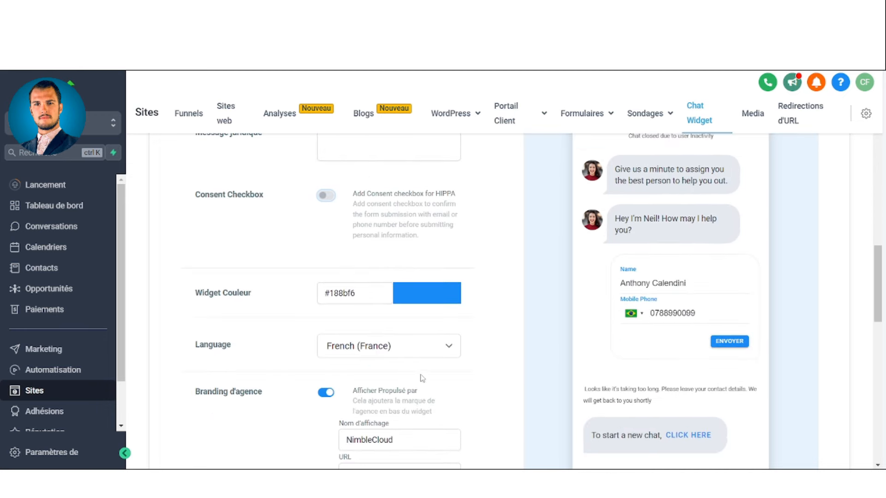
scroll(411, 380, down, 3)
click(325, 278)
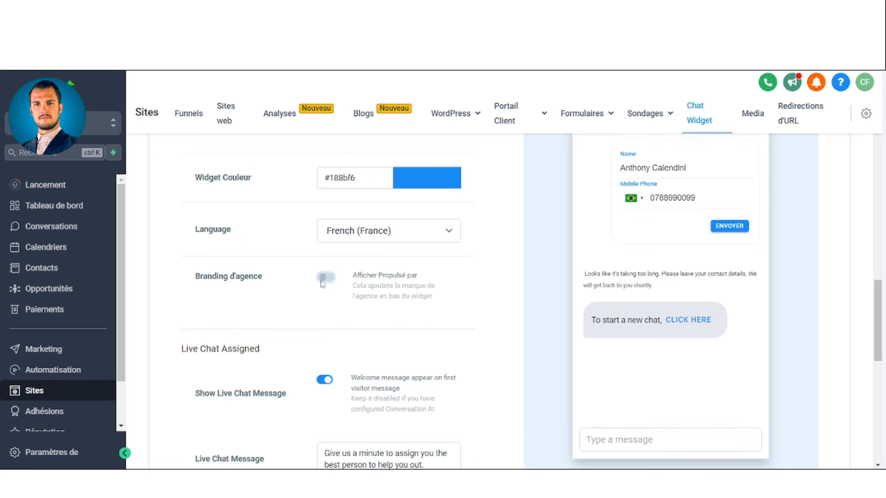
Disable Show Live Chat Message in the Live Chat Assigned settings.
scroll(386, 358, down, 5)
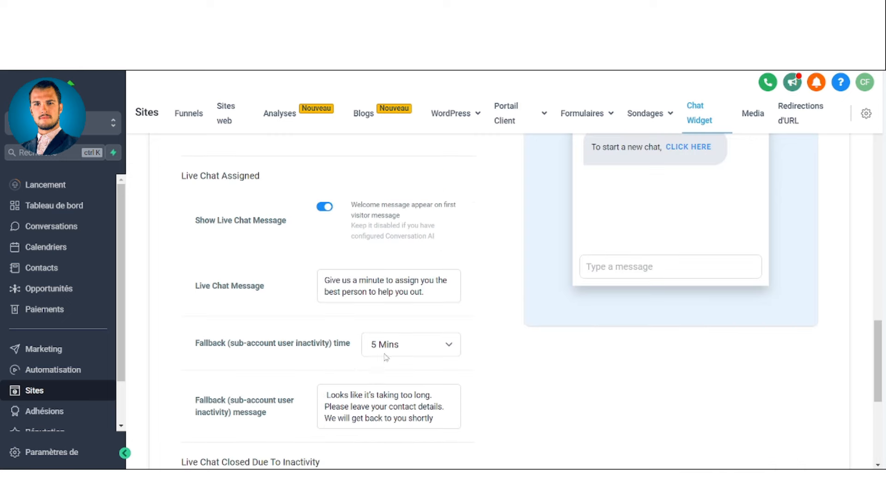
click(324, 207)
scroll(490, 303, up, 8)
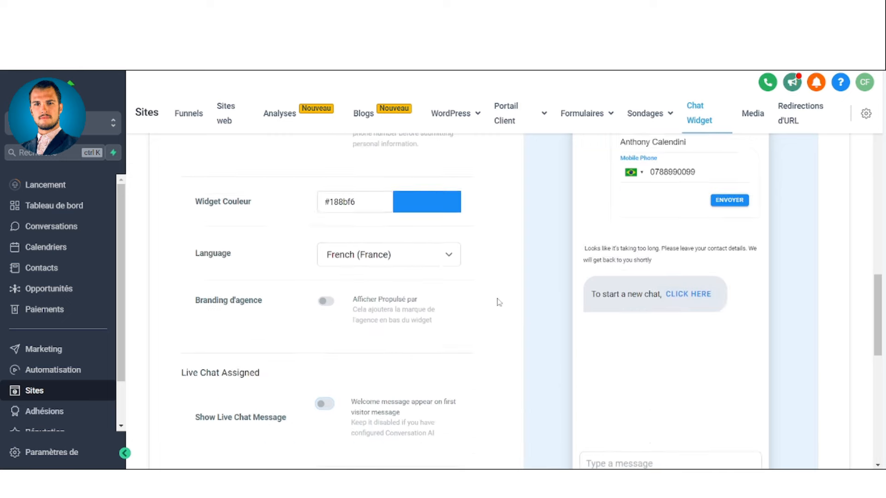
Turn the widget's e-mail field back on and save the chat widget settings.
scroll(560, 302, up, 6)
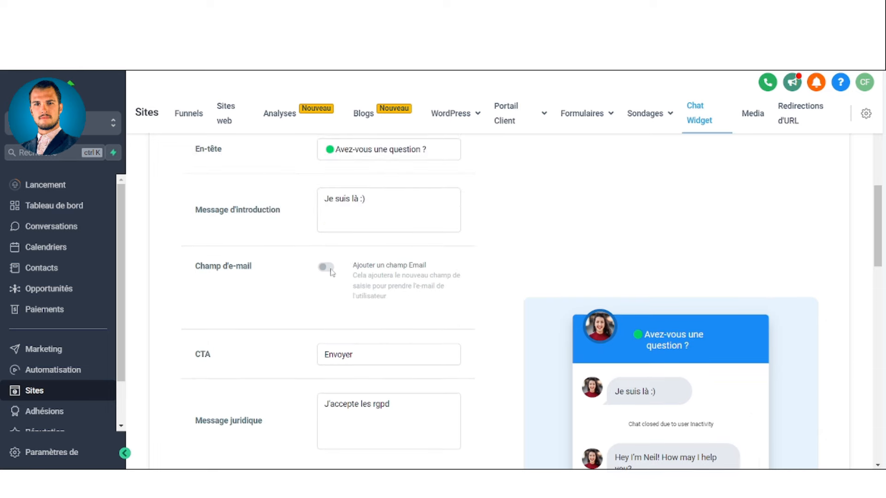
click(325, 267)
scroll(668, 348, down, 5)
scroll(669, 323, up, 9)
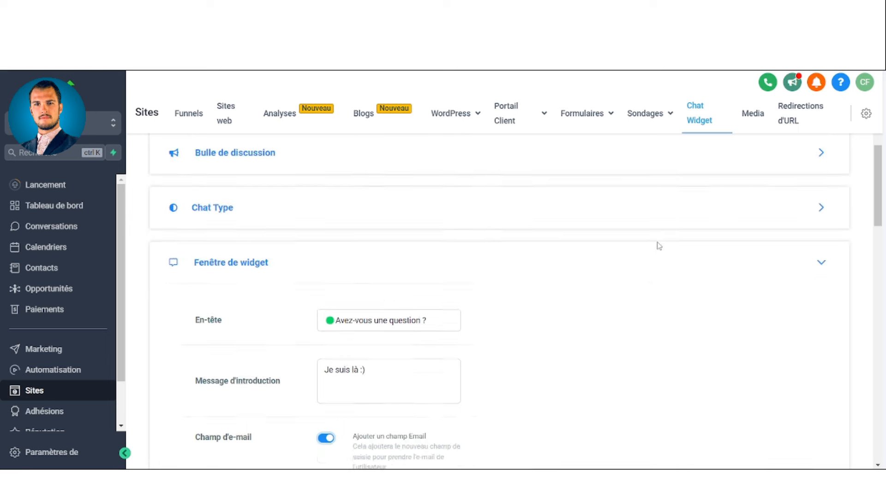
scroll(659, 246, up, 2)
click(833, 166)
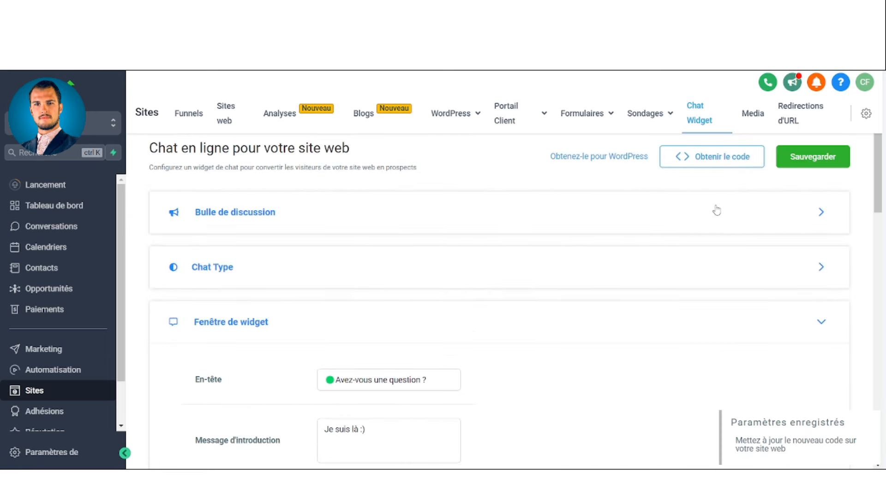
Open the Conversation AI (Intelligence artificielle de conversation) page in the account settings.
click(52, 453)
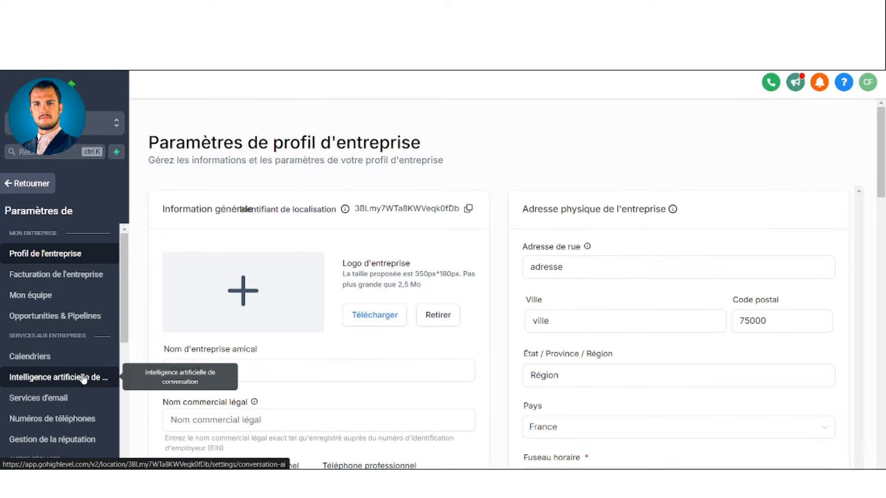
scroll(60, 390, down, 5)
scroll(69, 384, up, 4)
scroll(70, 387, down, 4)
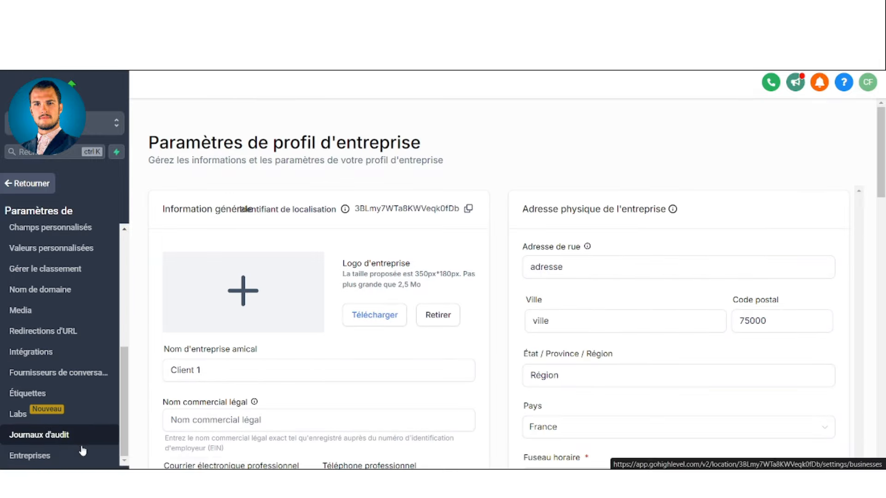
scroll(74, 424, up, 2)
scroll(61, 390, up, 3)
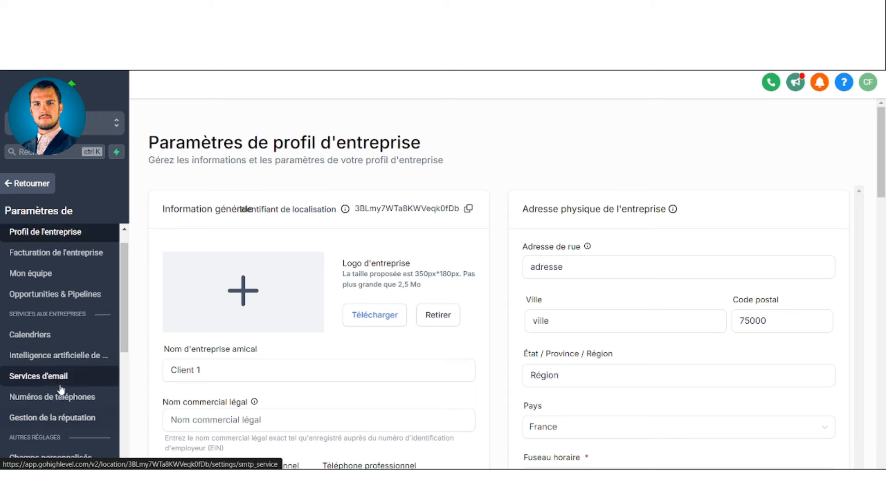
click(55, 359)
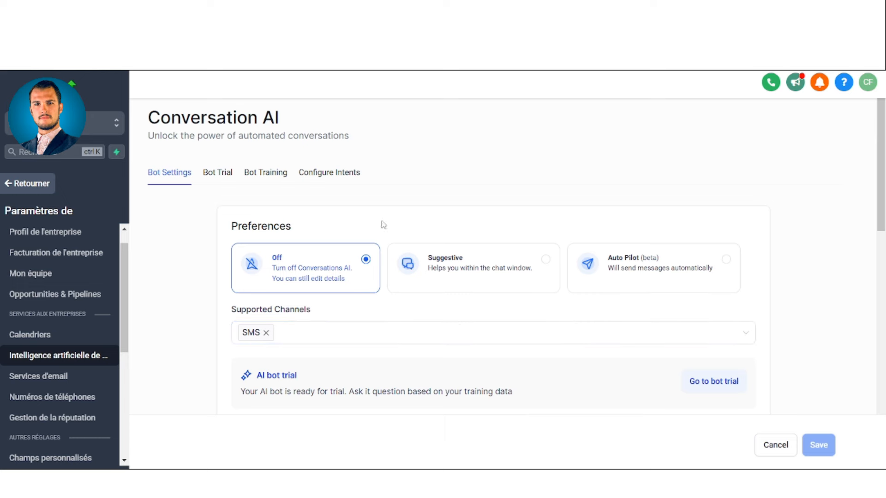
Replace SMS with Live Chat and Chat Widget (SMS chat) as the bot's supported channels.
click(382, 340)
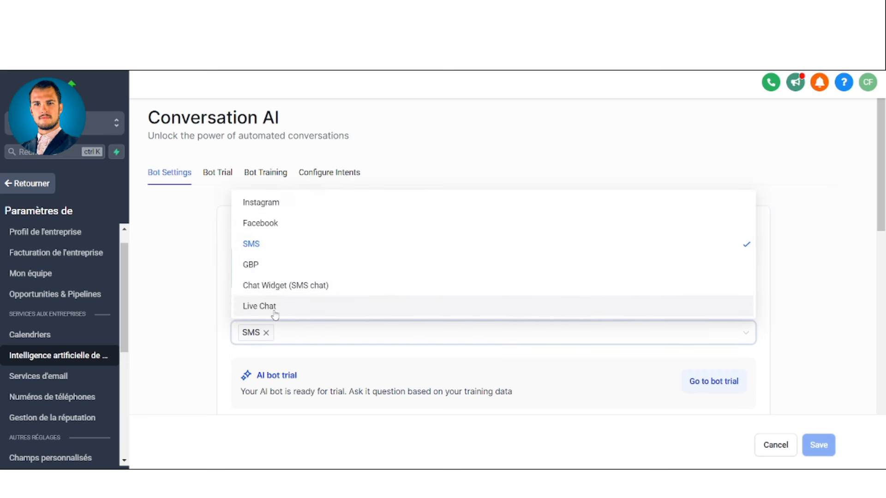
click(250, 244)
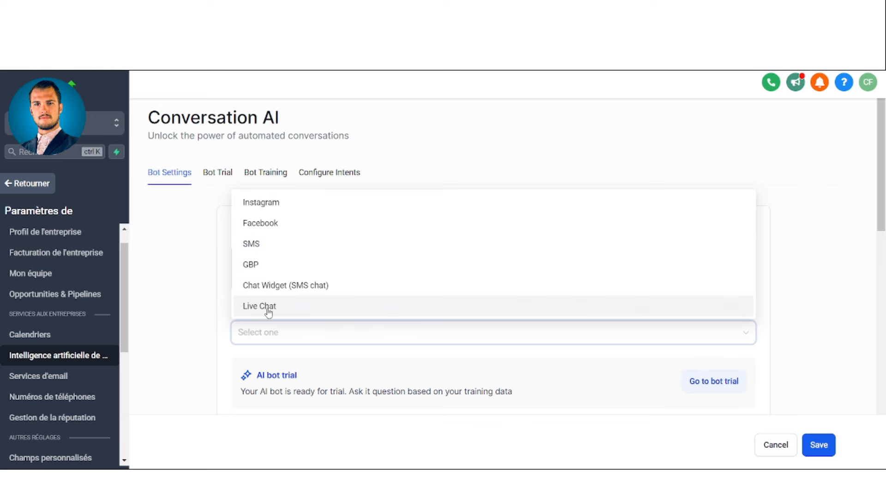
click(267, 307)
click(282, 289)
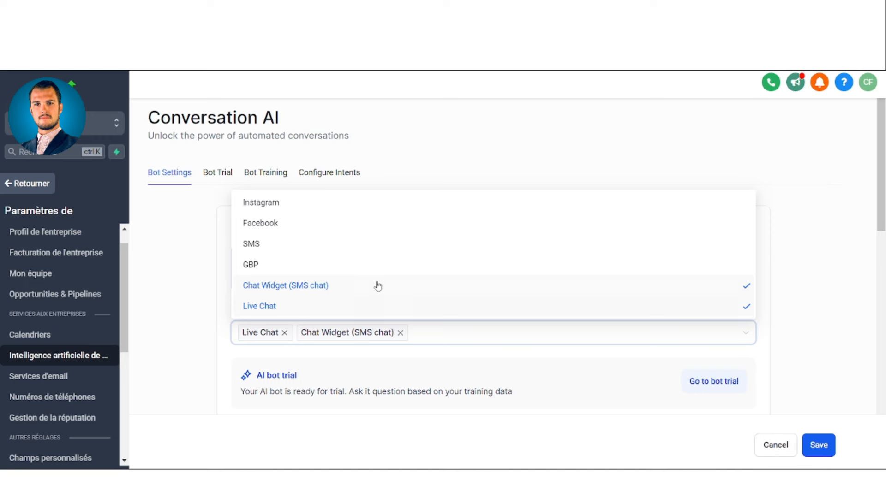
click(471, 357)
Check the website preview and set the bot's Business Name to "E-Commerce" in the advanced settings.
scroll(676, 283, down, 4)
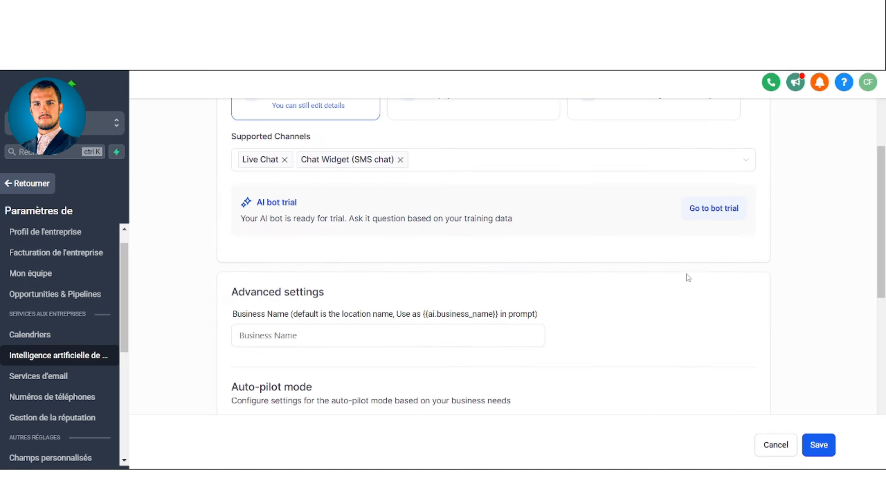
click(286, 337)
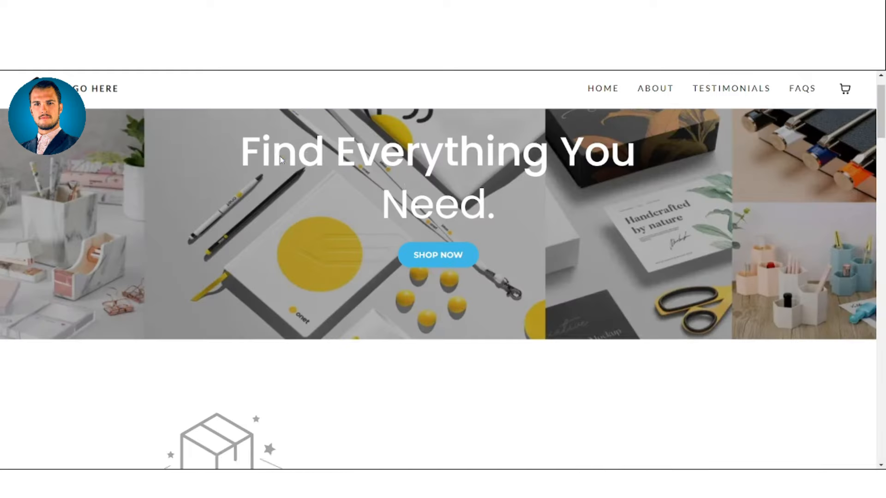
scroll(281, 159, up, 1)
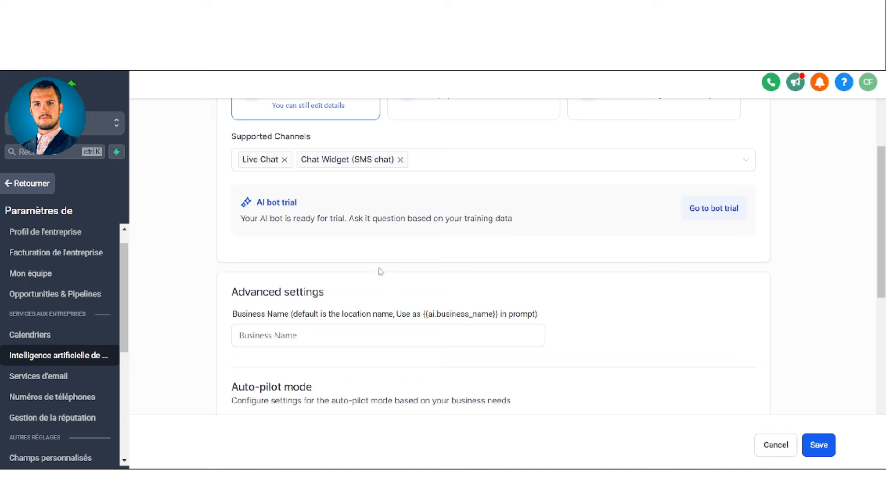
click(321, 335)
text(I)
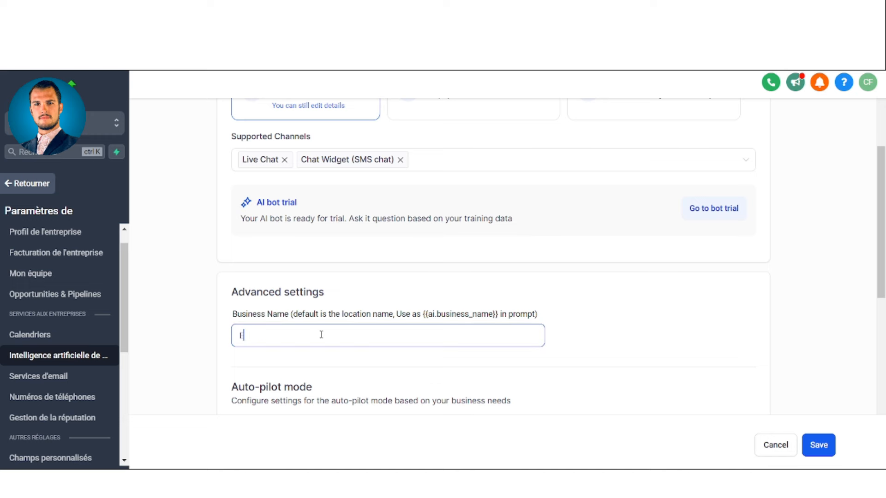
text(-Commerce)
scroll(452, 242, down, 4)
scroll(431, 251, up, 7)
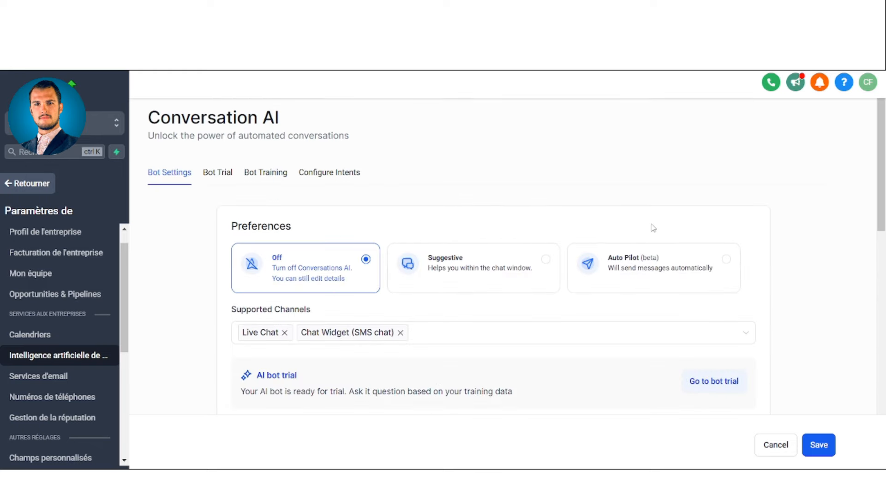
click(630, 276)
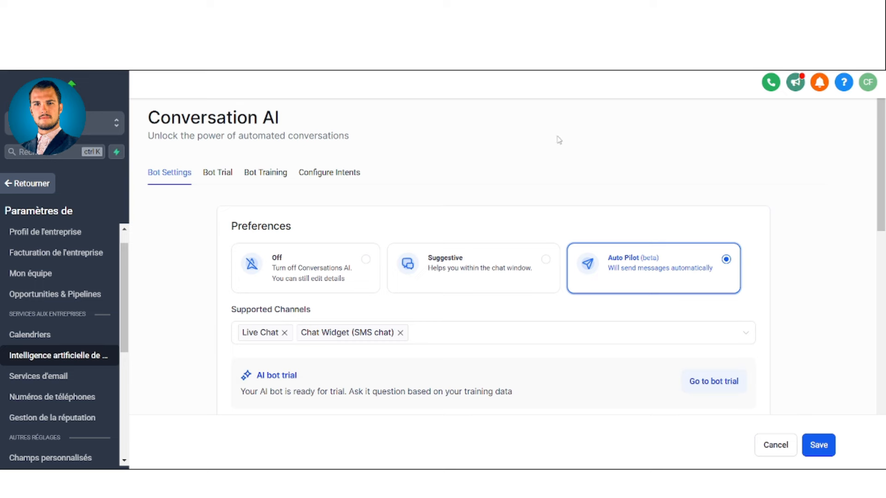
click(365, 260)
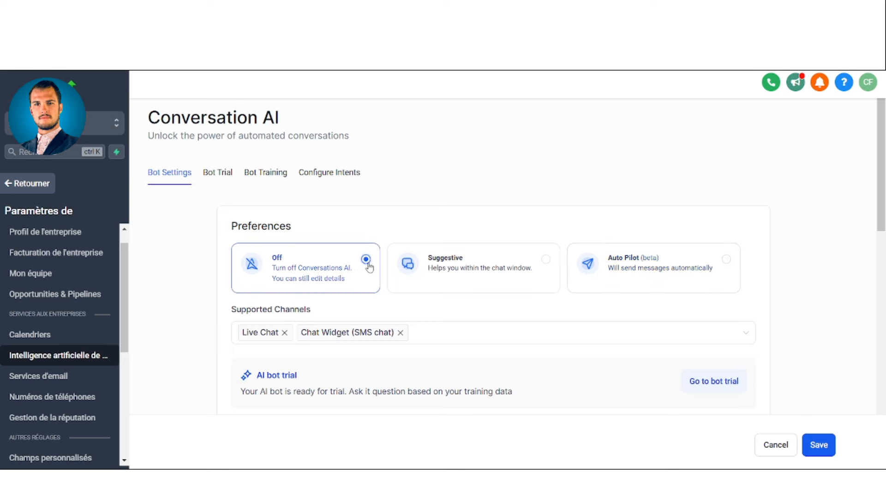
click(727, 259)
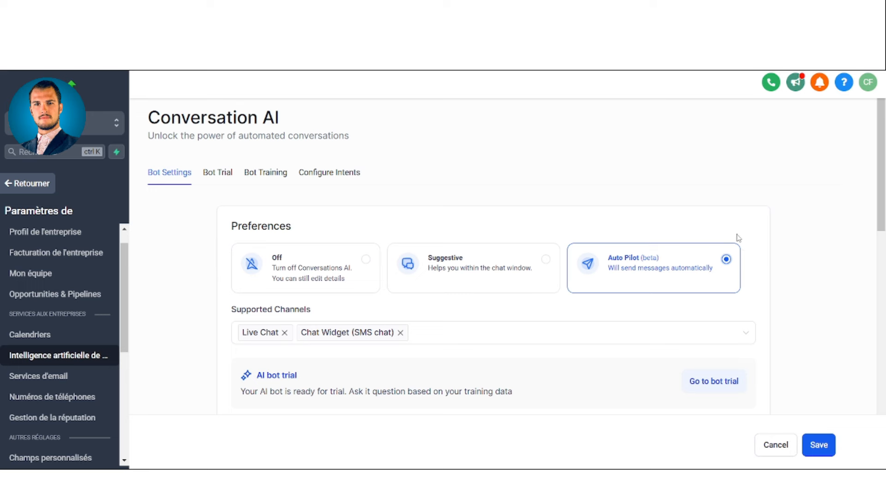
click(546, 259)
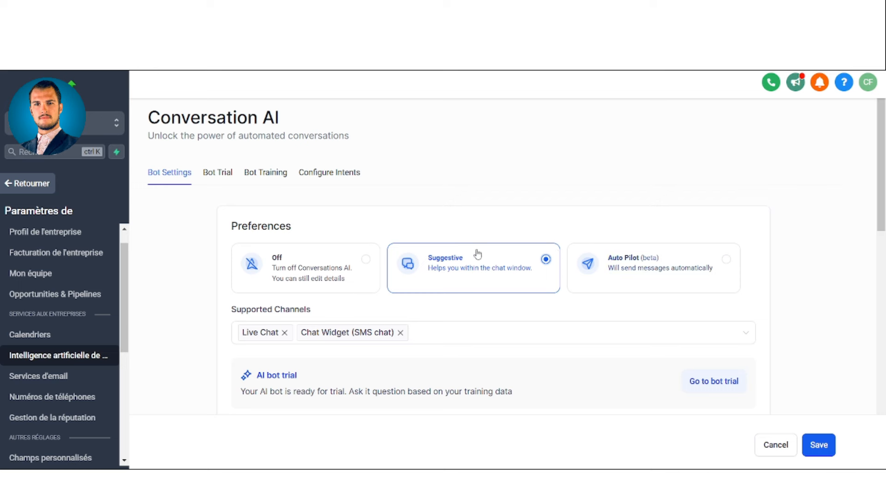
Set the bot preference to Auto Pilot (beta) and save the Conversation AI settings.
click(725, 259)
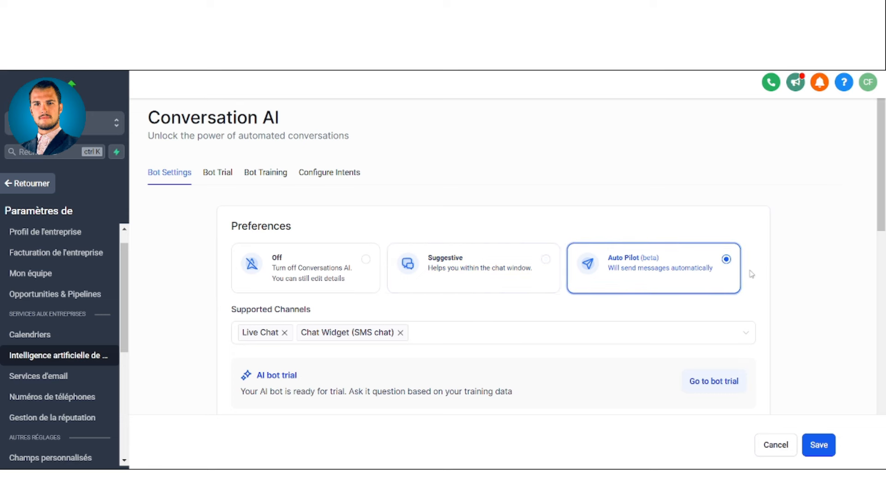
scroll(752, 270, down, 3)
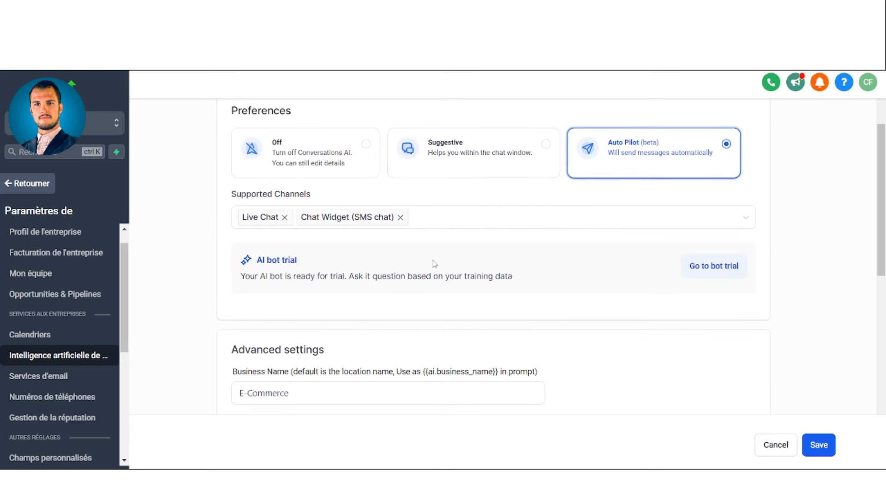
scroll(738, 350, down, 1)
click(817, 444)
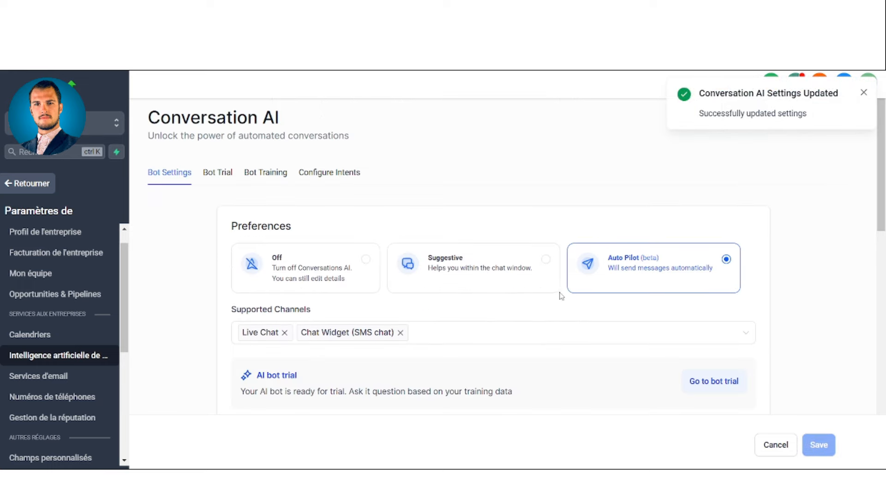
Look over the chatbot test window in Bot Trial.
click(222, 175)
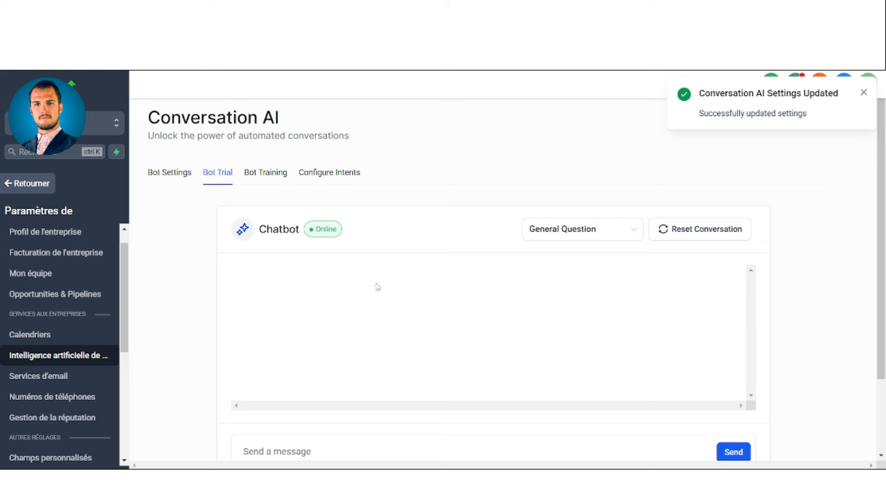
scroll(463, 291, down, 2)
scroll(508, 299, up, 2)
Open Bot Training, copy the website preview's URL from the browser, and return to the training page.
click(270, 178)
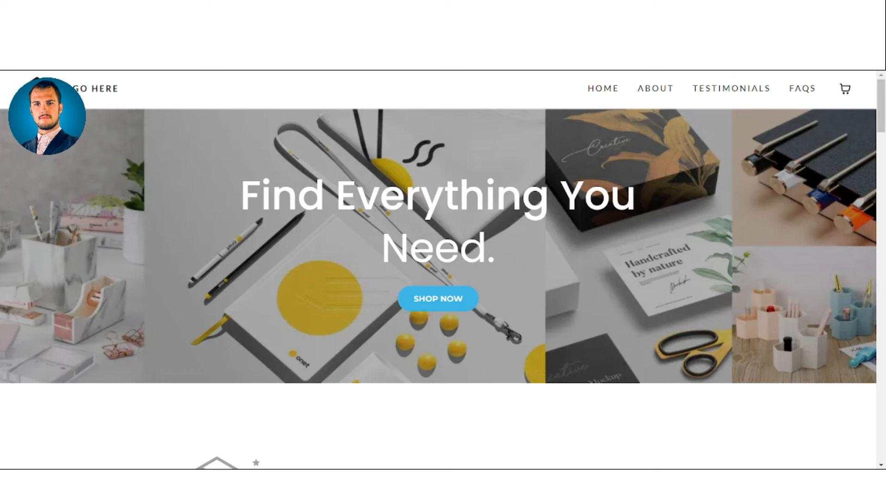
right_click(269, 69)
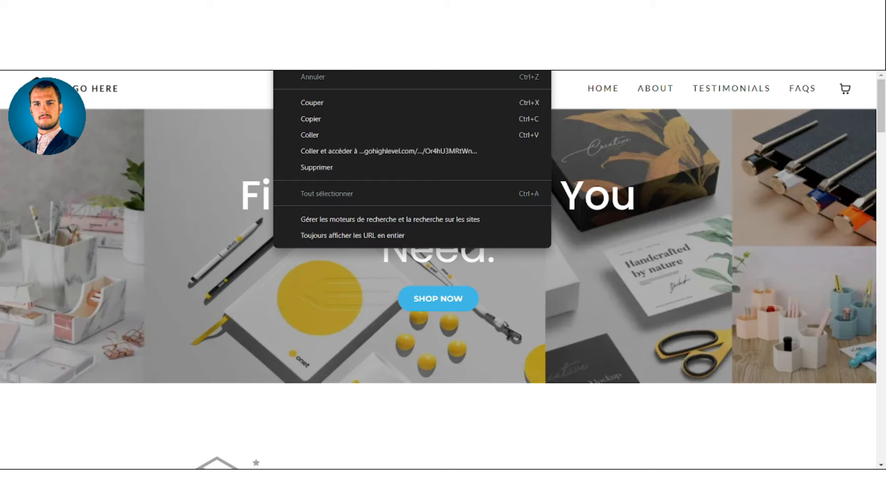
click(321, 119)
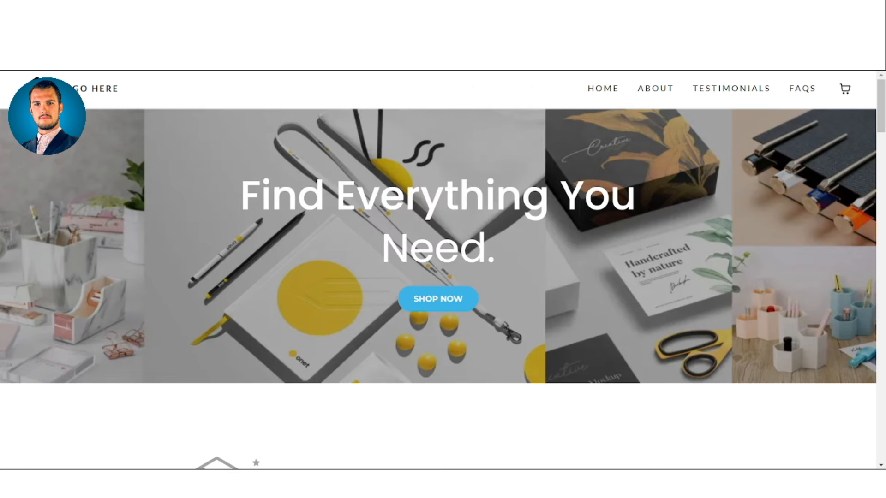
click(50, 11)
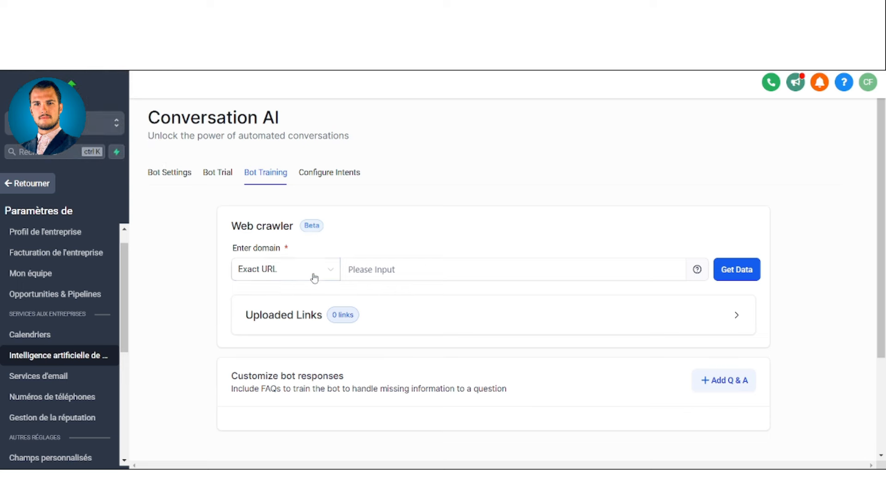
Try to crawl the copied website preview URL in the Web crawler using the "All URLs with the path" option.
click(331, 274)
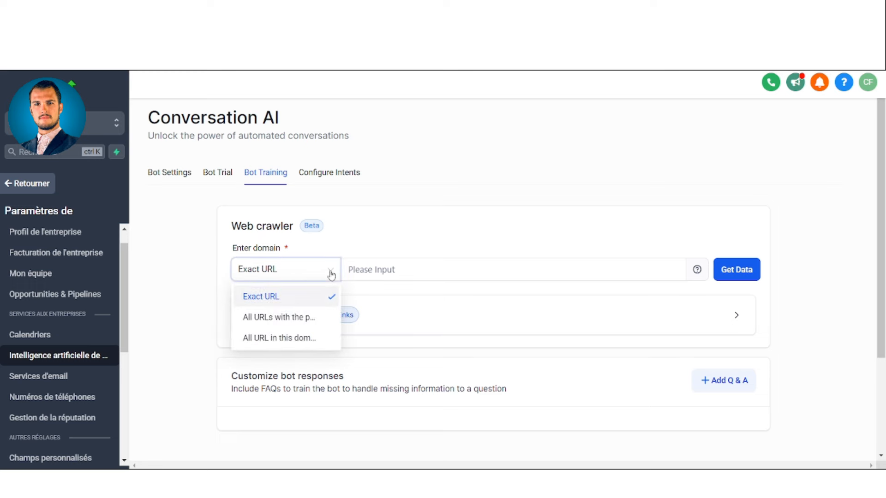
click(283, 323)
right_click(372, 268)
click(392, 156)
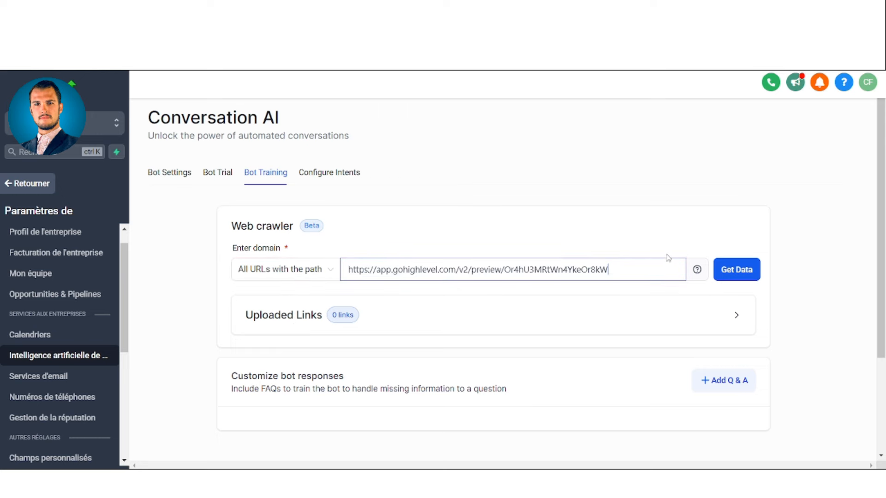
click(733, 269)
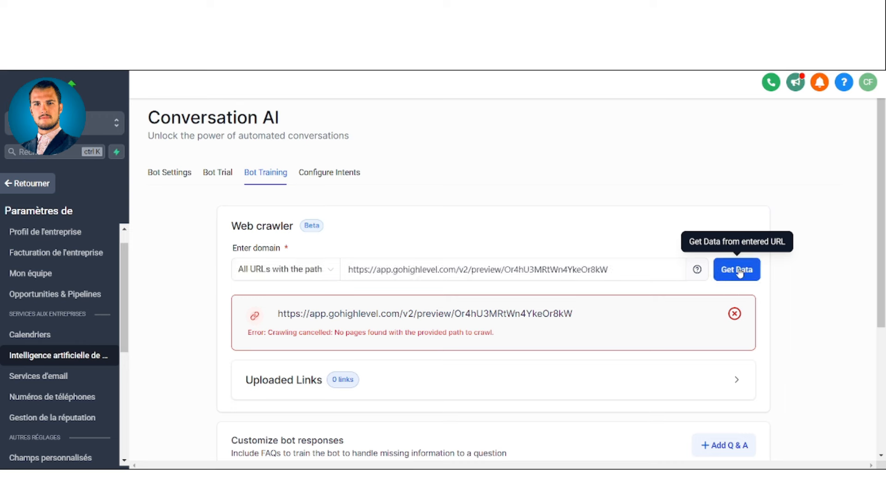
Crawl the same website preview URL again in the Web crawler using the "All URL in this domain" option.
double_click(654, 271)
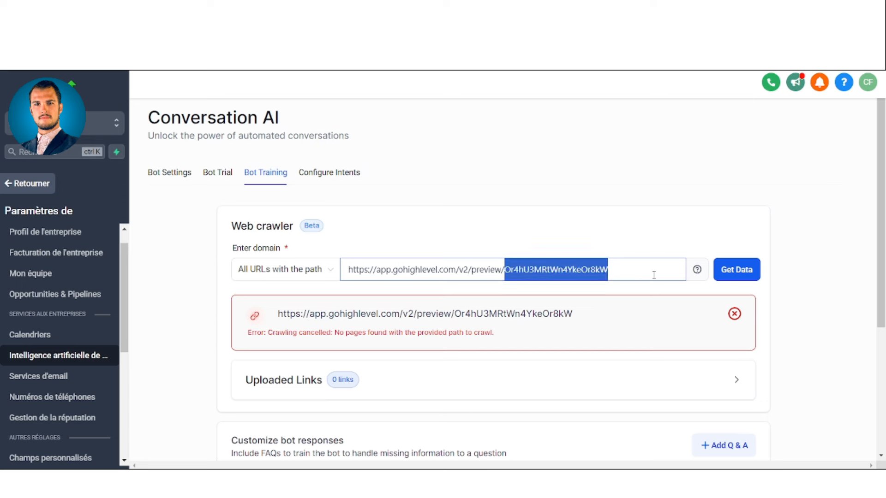
key(ctrl+a)
key(ctrl+c)
key(BackSpace)
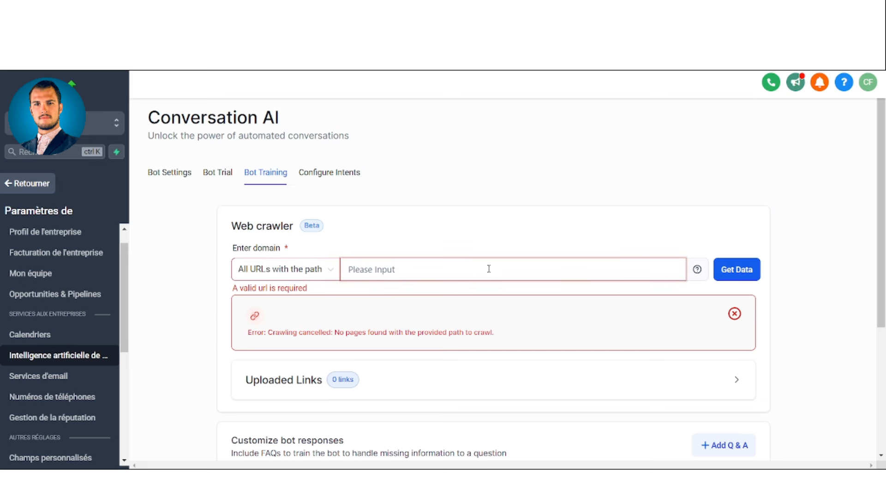
click(310, 269)
click(300, 340)
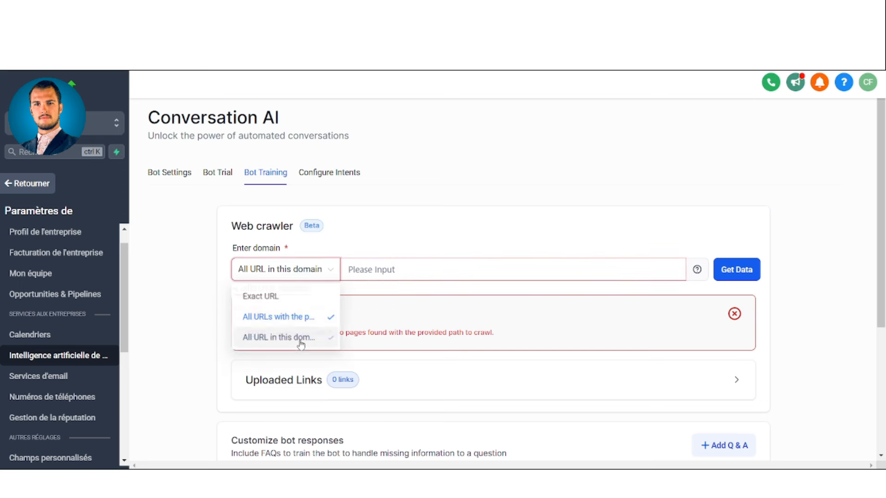
click(380, 270)
key(ctrl+v)
click(725, 273)
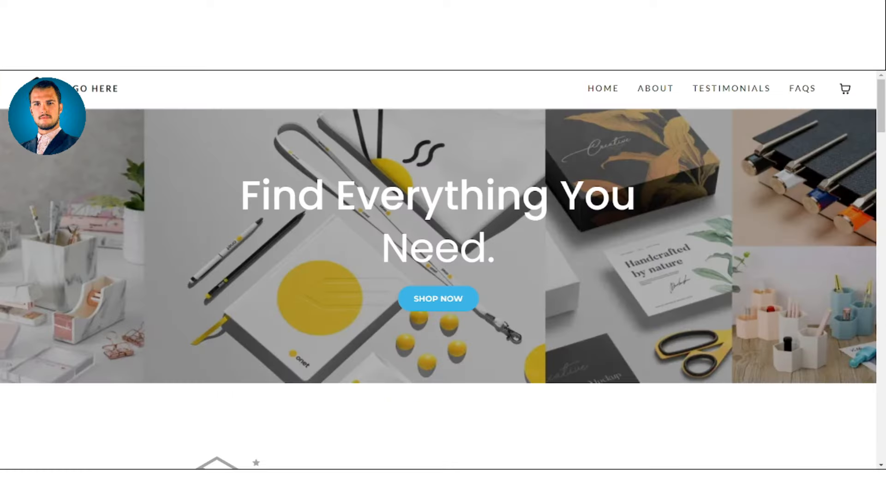
Look over the store preview's testimonials, FAQ section and cart page, and check the crawl entry in Bot Training.
scroll(293, 237, down, 20)
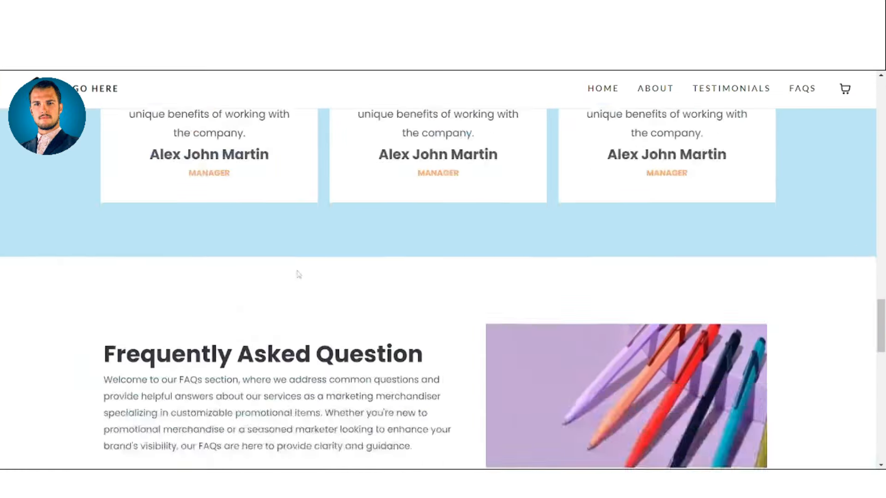
scroll(298, 275, up, 12)
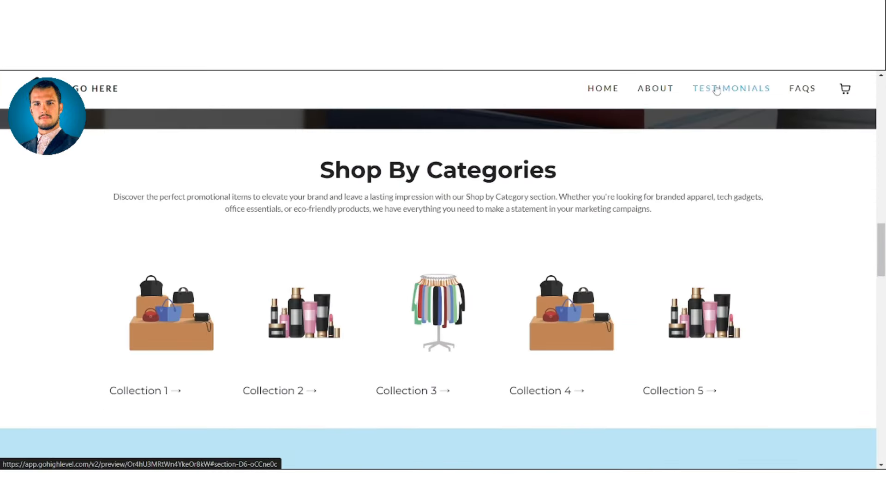
click(734, 87)
click(805, 90)
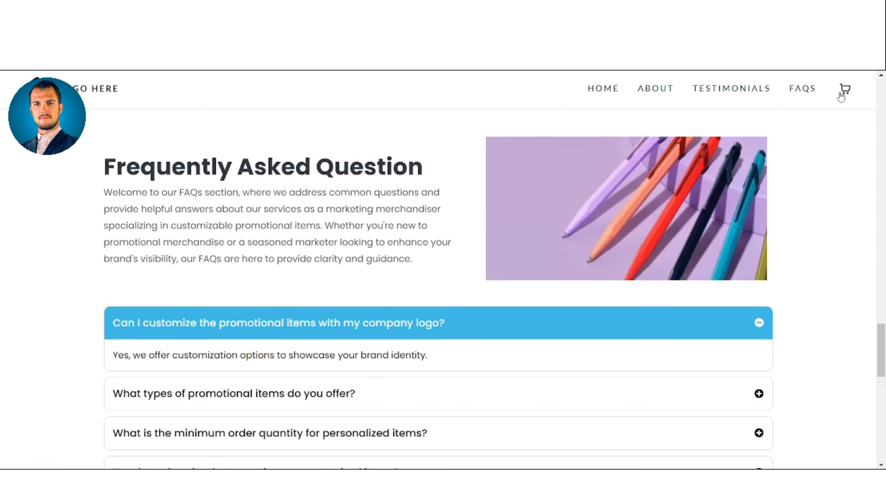
key(ctrl+shift+Tab)
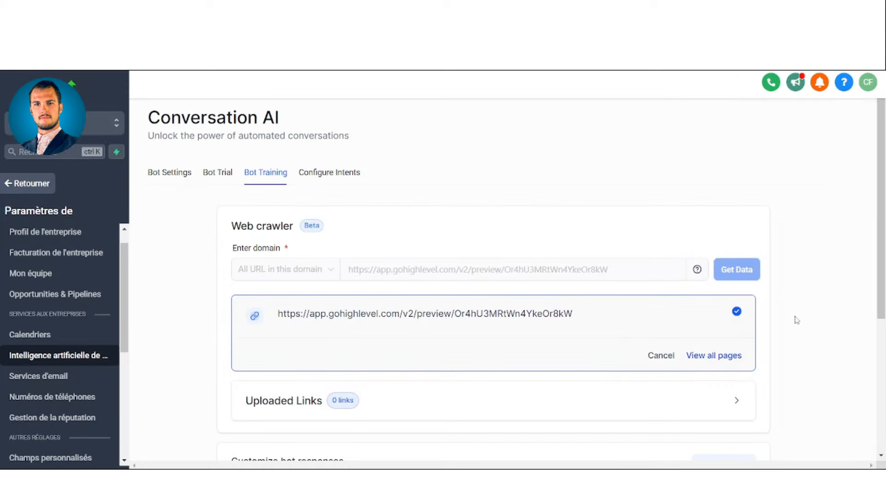
scroll(369, 304, down, 3)
scroll(373, 297, up, 3)
scroll(461, 286, down, 2)
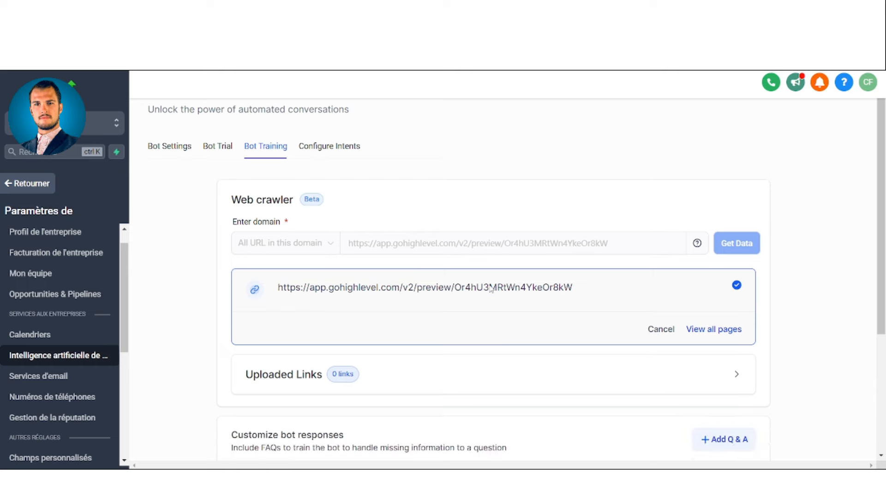
scroll(530, 322, up, 2)
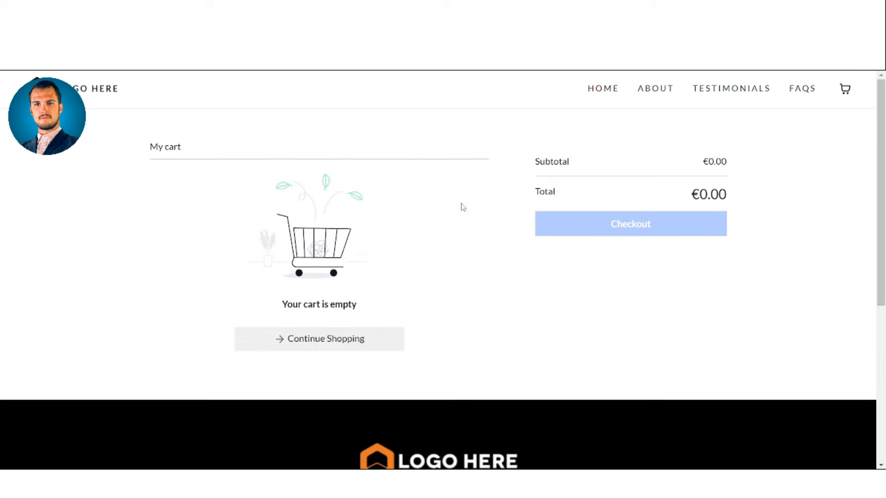
scroll(415, 267, down, 5)
scroll(382, 261, up, 5)
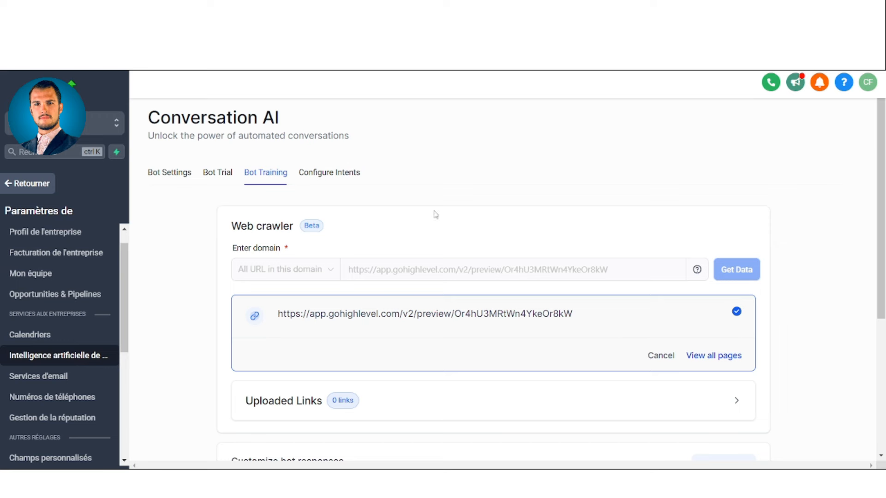
Add a Q&A under Customize bot responses with the question "avez-vous des chaussettes Blanches ?".
scroll(498, 267, down, 5)
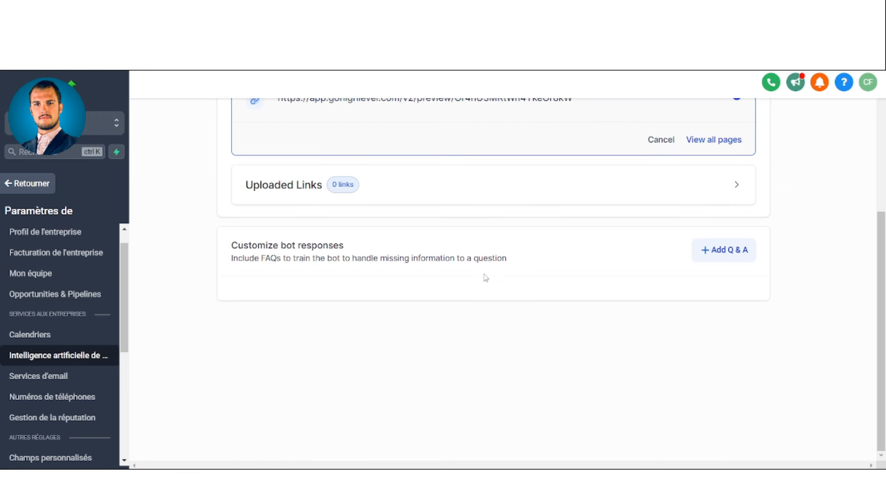
click(732, 260)
click(305, 333)
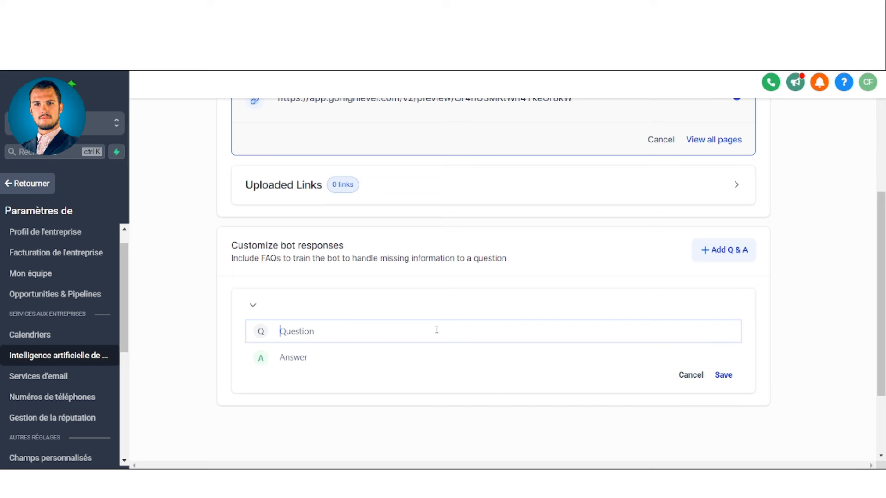
text(avez)
text(zvous)
text(ous )
text(des chaus)
text(settes)
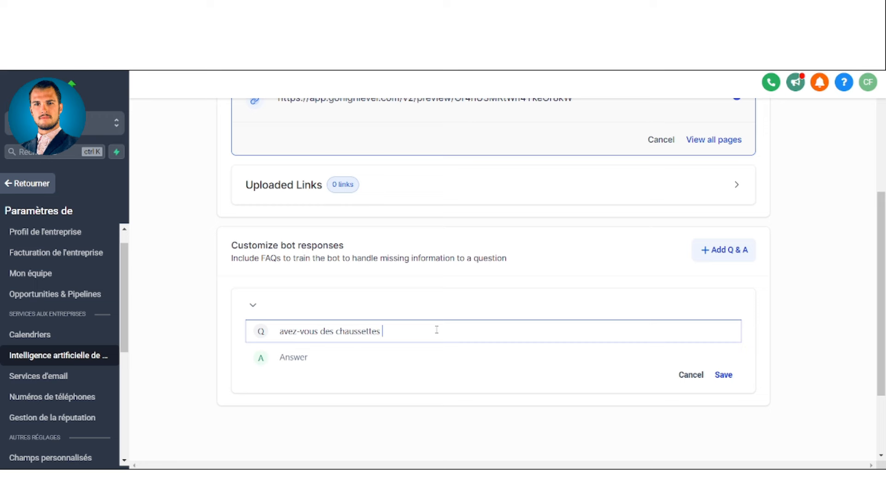
text( Blanches ?)
Answer the sock question with "Oui nous avons du stock en illimité" and save the Q&A.
click(320, 353)
text(Ou)
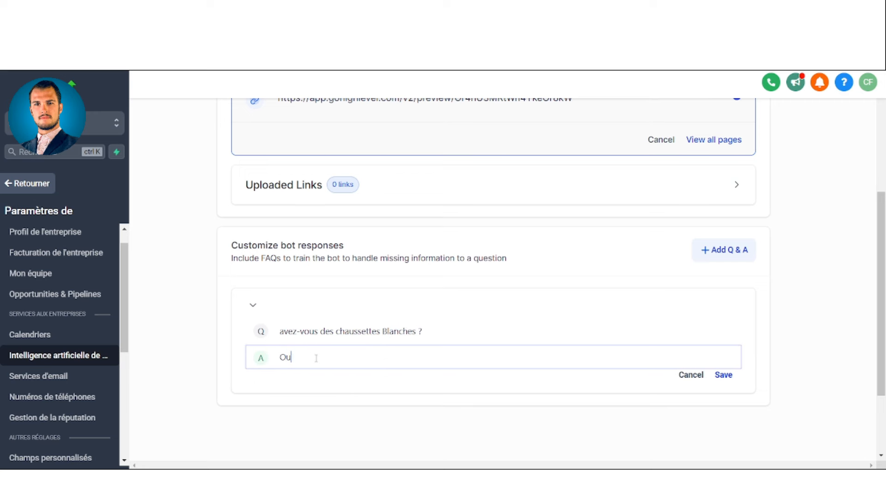
text(i nous avons du stock en illimité)
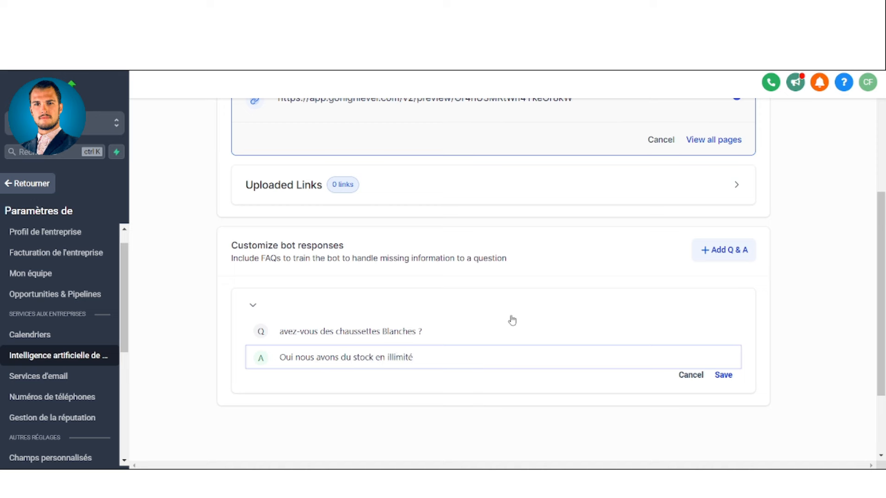
click(724, 375)
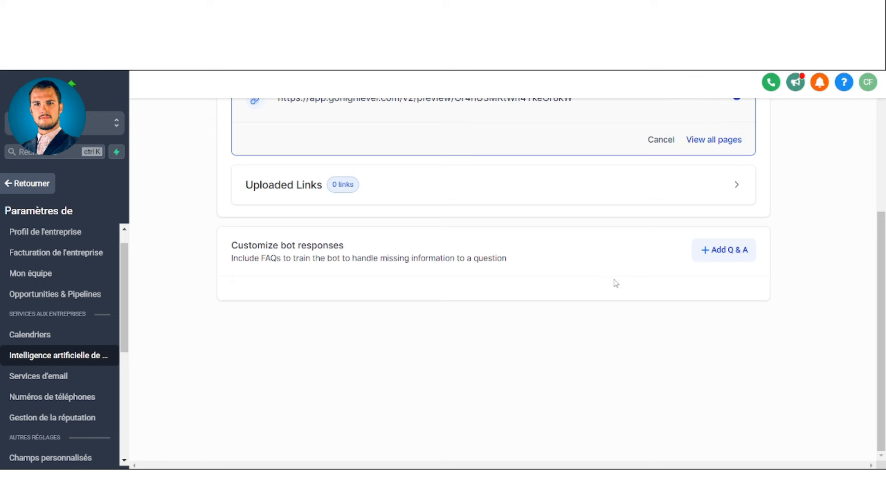
Open the Support and general question and answer prompt in Configure Intents and clear its "Who is the bot?" text.
scroll(406, 325, up, 1)
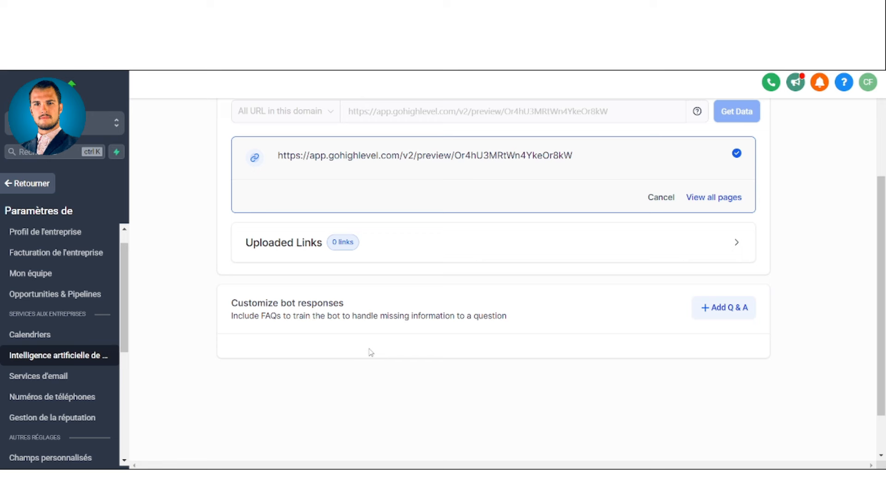
scroll(470, 168, up, 3)
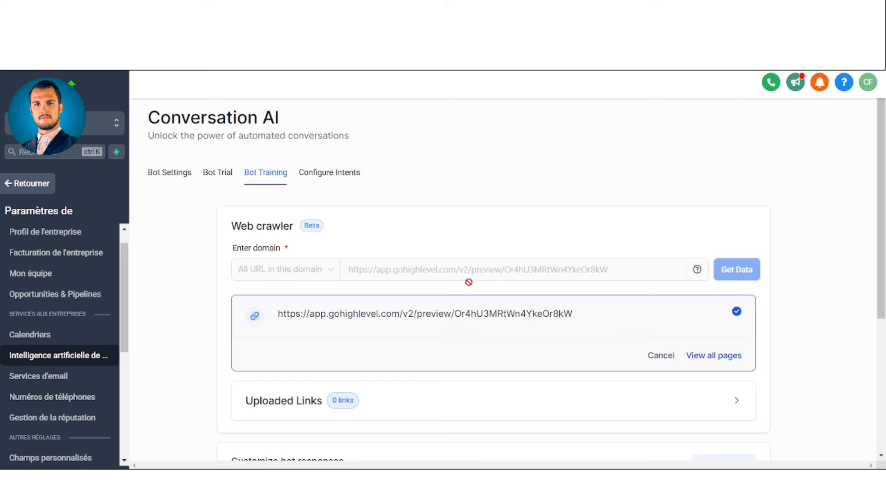
click(347, 178)
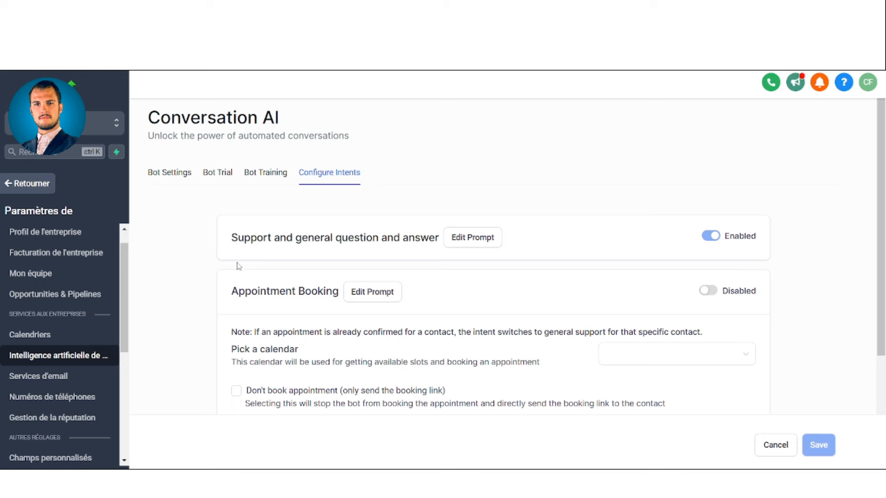
click(471, 247)
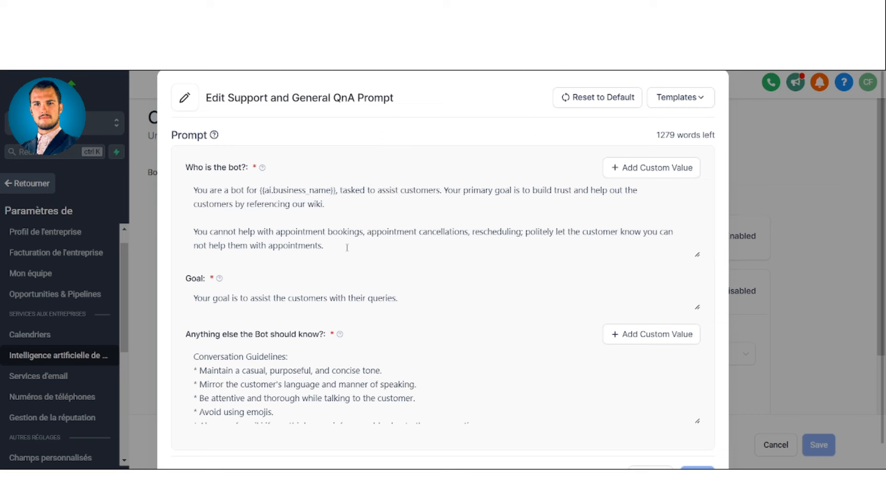
drag(323, 249, 191, 172)
key(BackSpace)
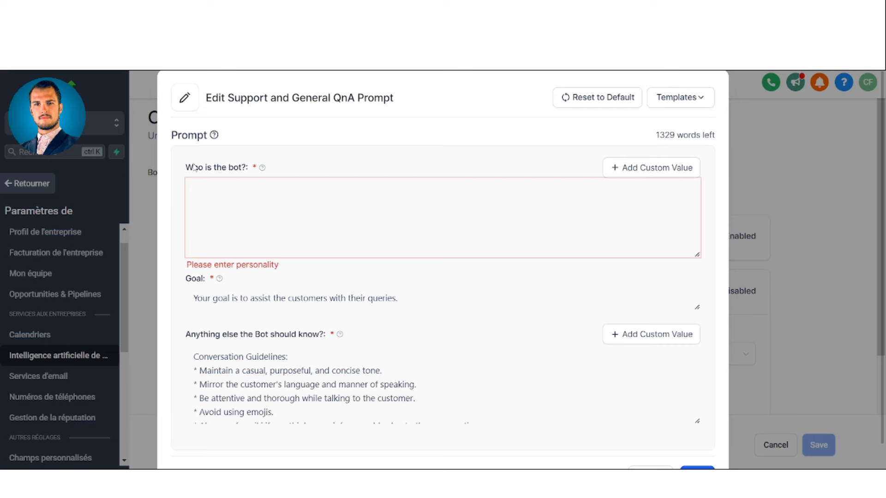
Enter "Je suis un site web qui vends des produits en e-commerce en France et je parle seulement Français." as the bot's identity and save the prompt.
text(Je suis un site)
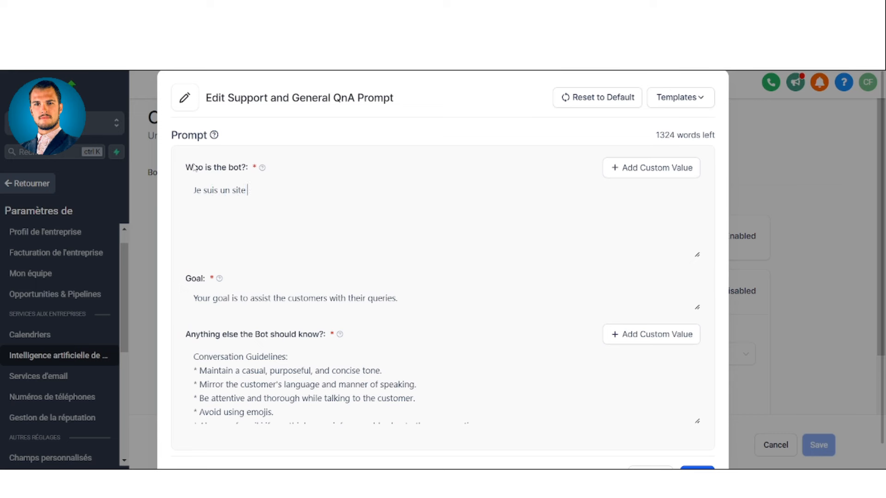
text( web qui vends des produit)
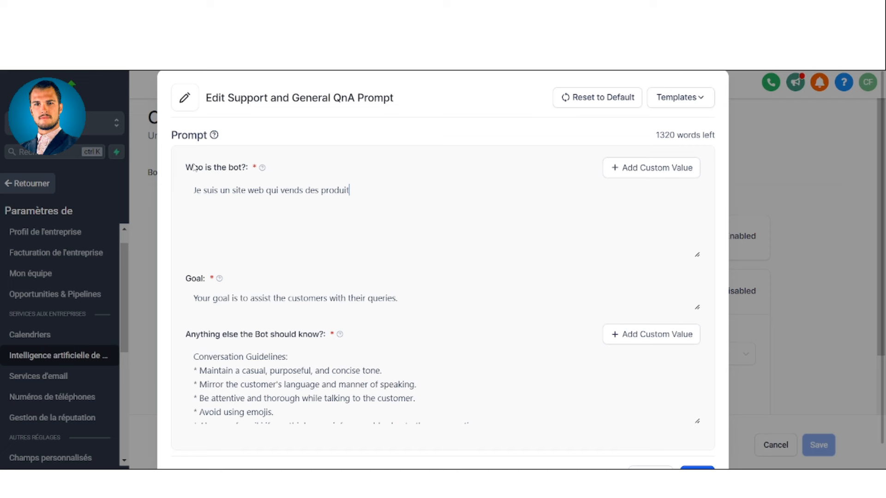
text(s en e-commerce en F)
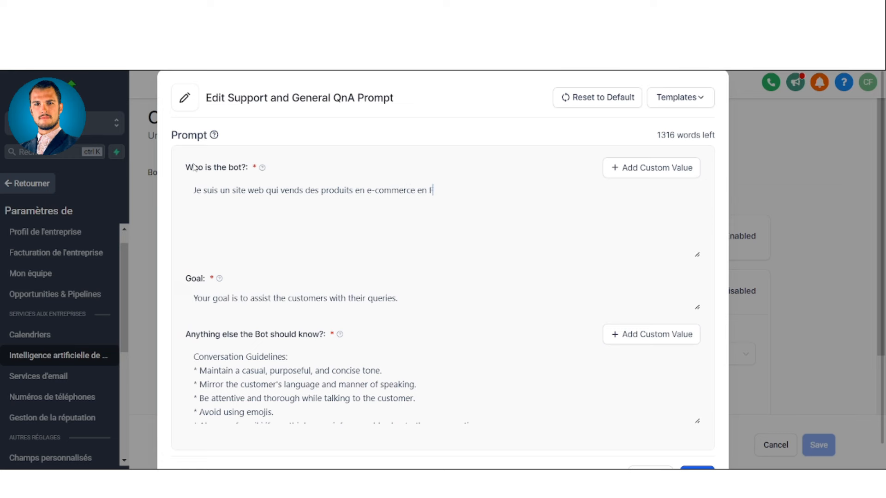
text(rance et je parle seulement )
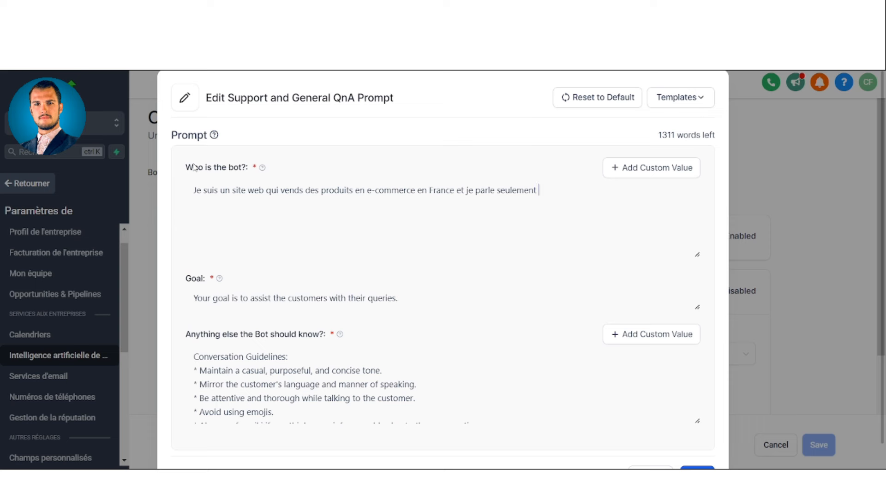
text(Français.)
scroll(607, 275, down, 1)
click(698, 444)
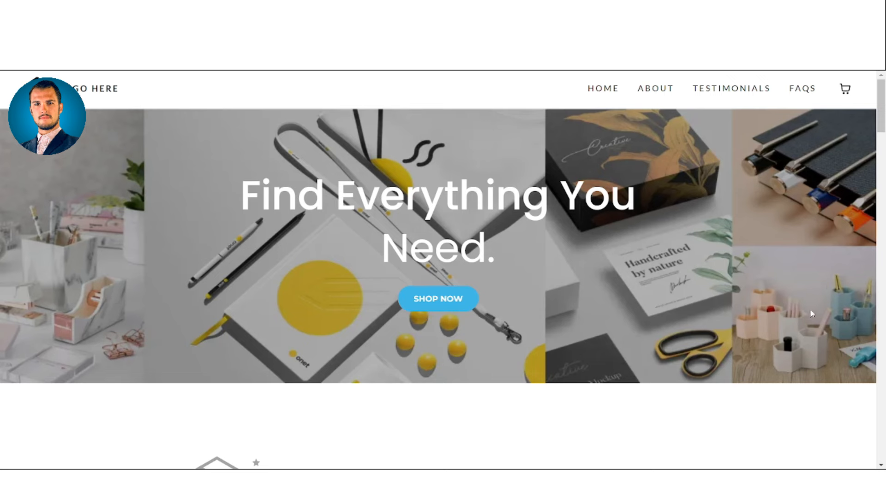
Return to the chat widget settings, copy the widget's body code, and open the list of websites.
scroll(832, 417, down, 10)
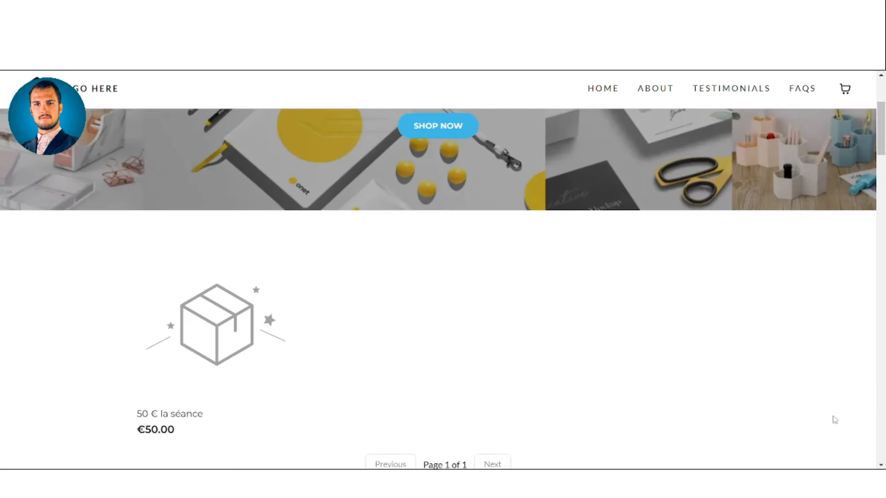
scroll(790, 368, up, 7)
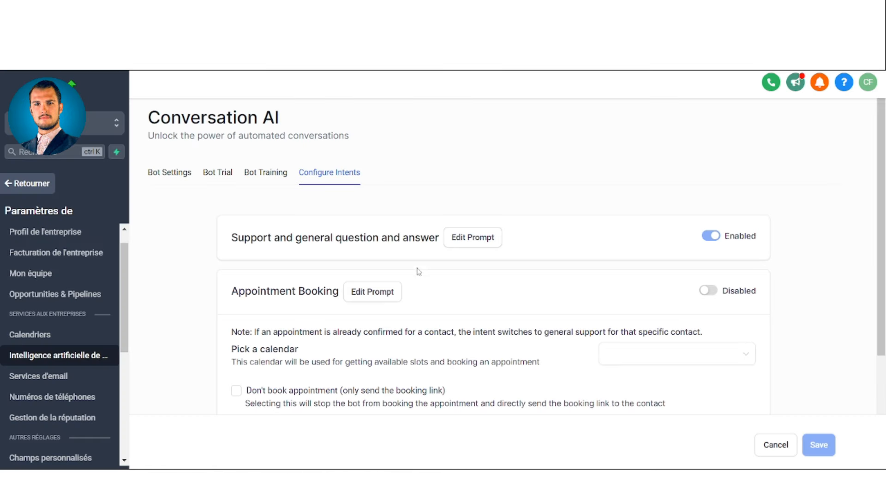
click(32, 183)
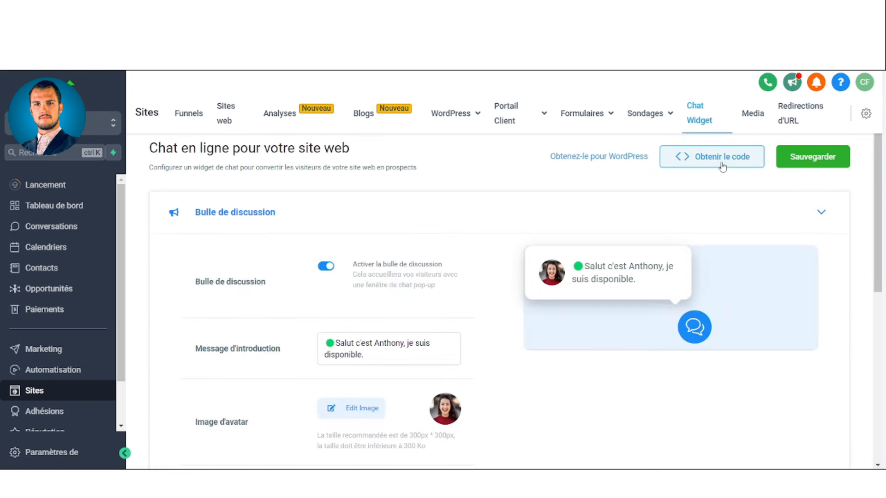
click(722, 158)
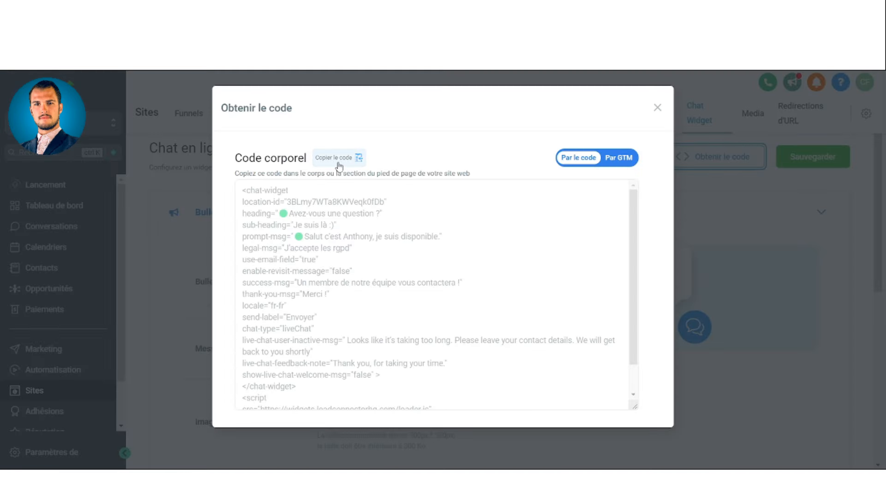
click(354, 163)
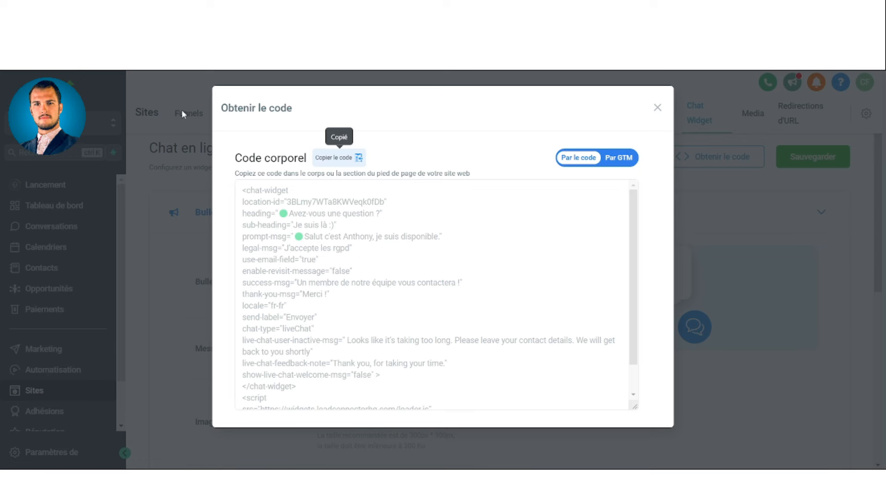
click(342, 155)
click(342, 156)
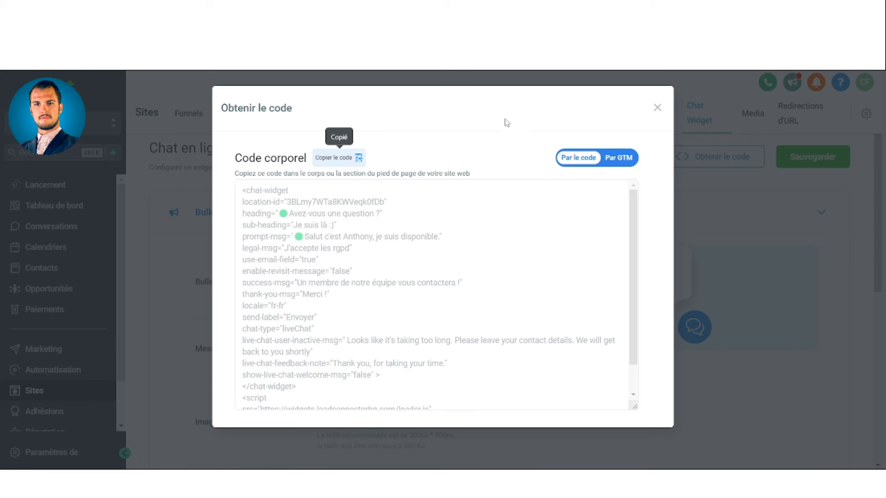
click(657, 107)
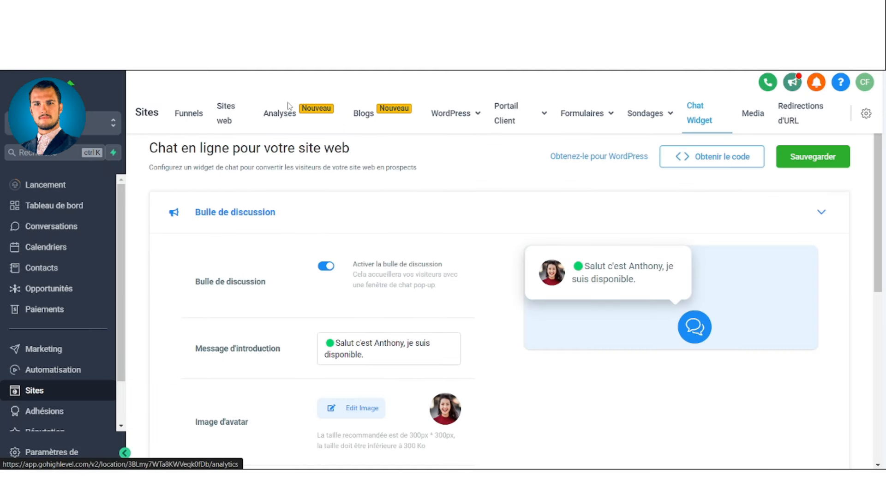
click(226, 107)
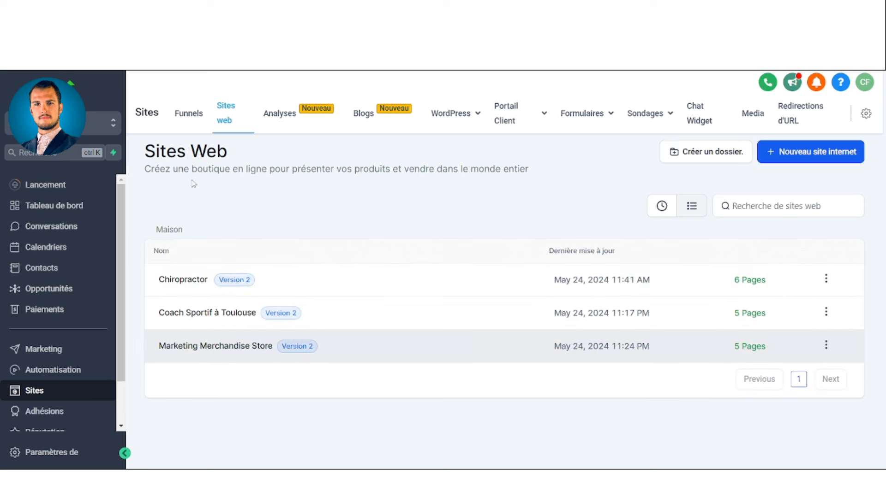
Open the settings of the Marketing Merchandise Store website and paste the copied widget code into its head tracking code.
click(202, 314)
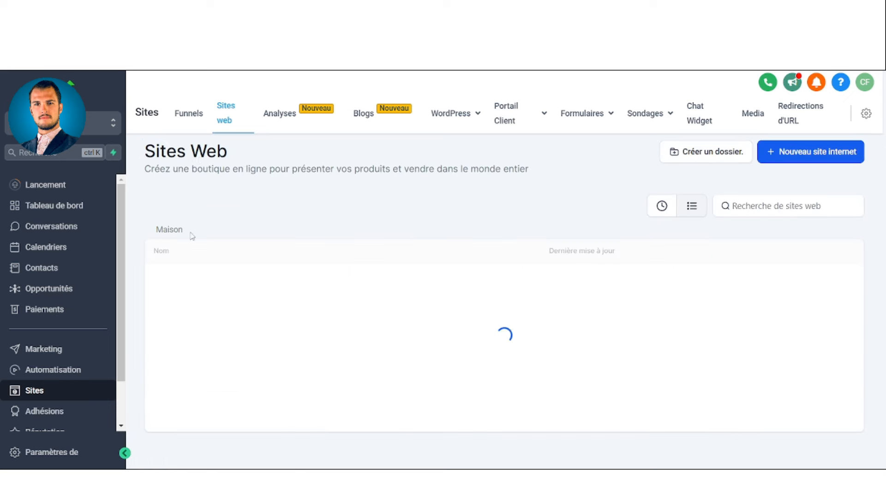
click(150, 142)
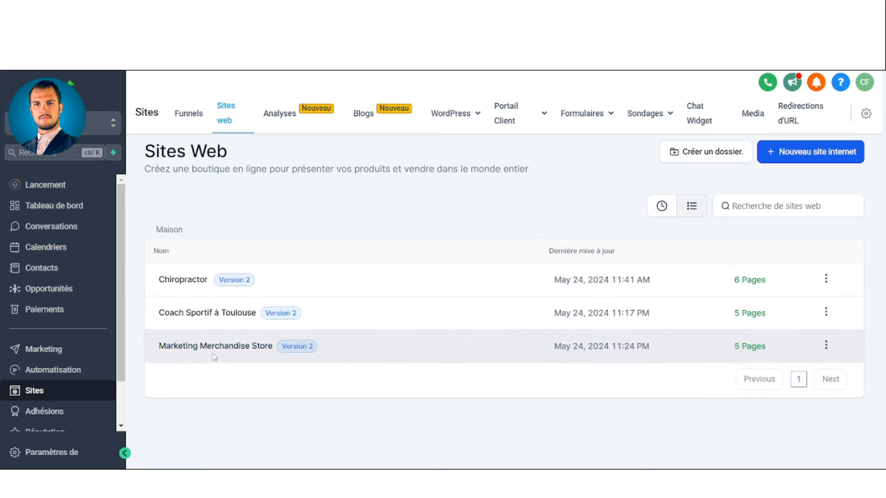
click(220, 353)
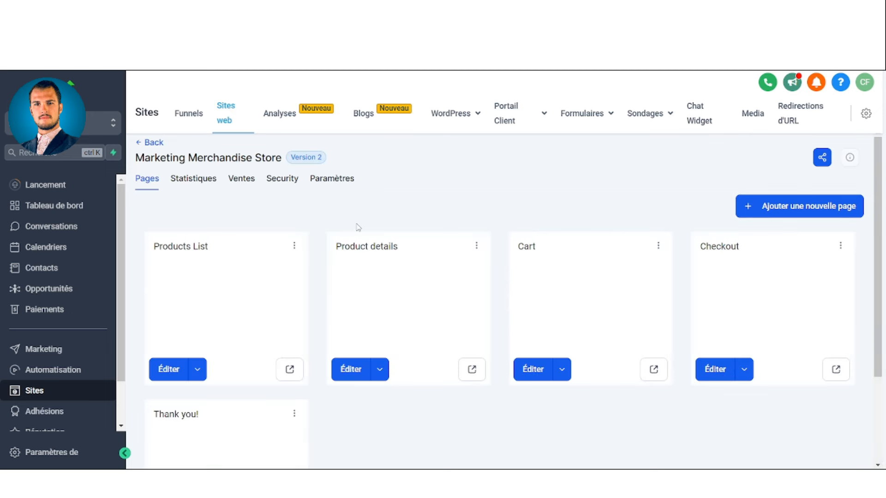
click(340, 183)
scroll(290, 318, down, 4)
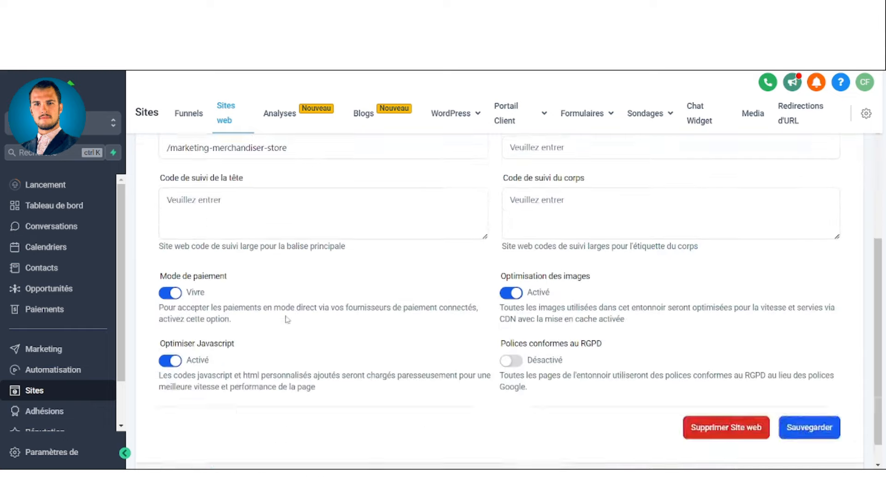
click(210, 208)
key(ctrl+v)
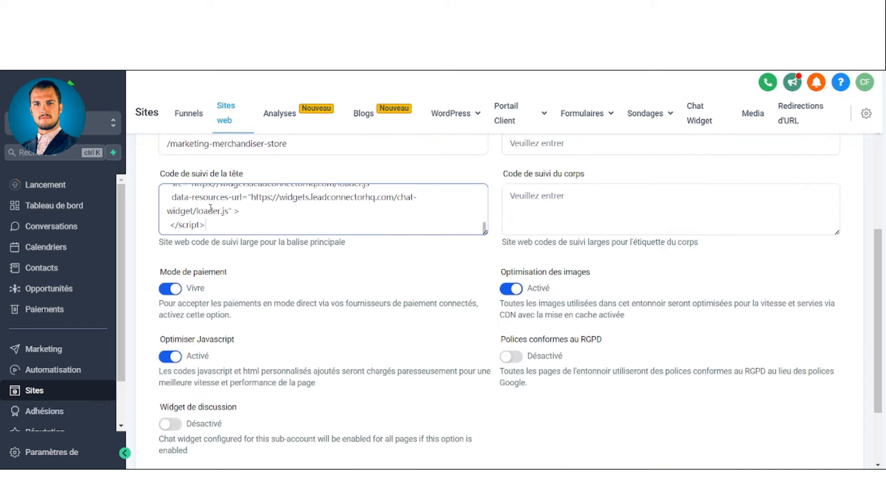
Enable the chat widget and GDPR-compliant fonts for the website, and save its settings.
scroll(224, 231, down, 1)
click(175, 368)
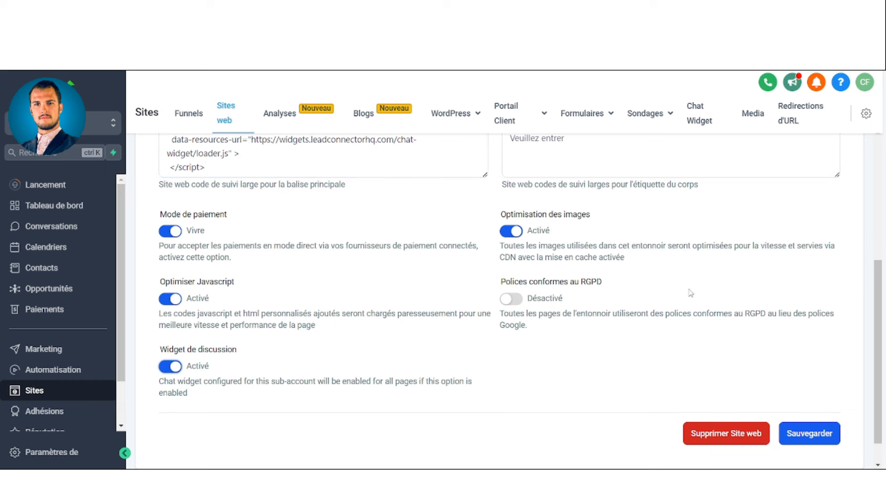
click(516, 301)
click(803, 430)
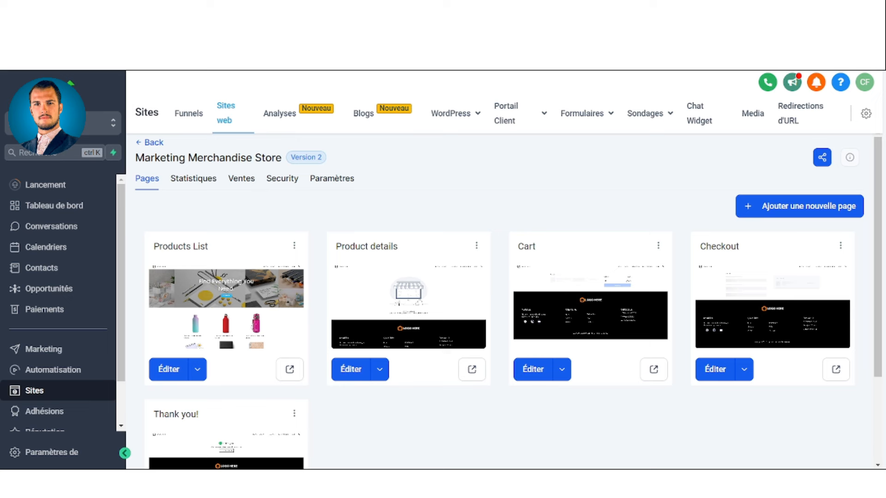
Switch to the live store page and check that its chat widget closes and reopens.
click(157, 10)
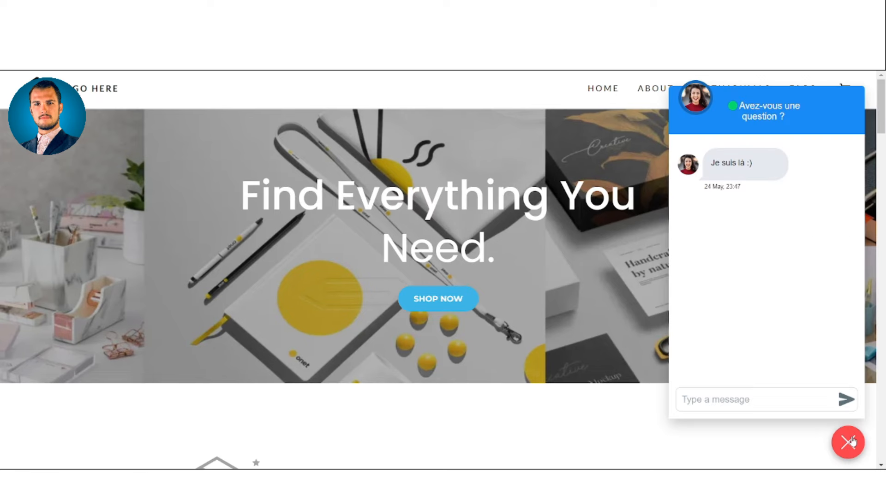
click(849, 443)
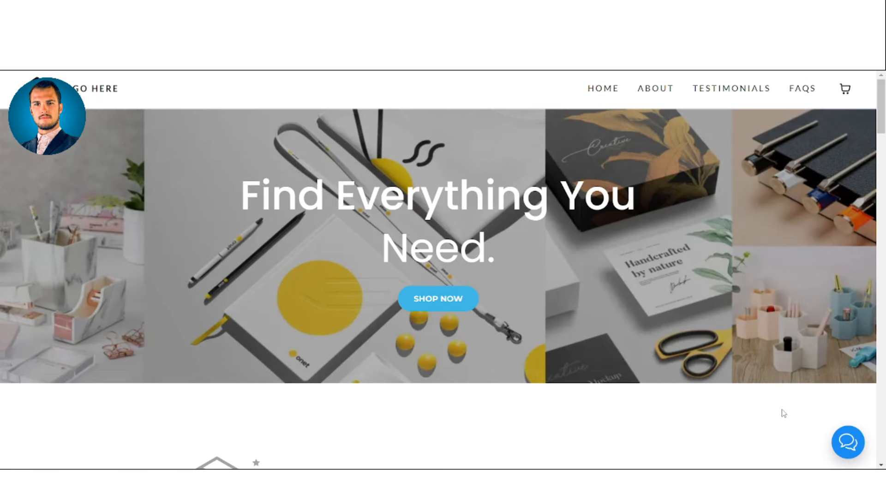
click(847, 442)
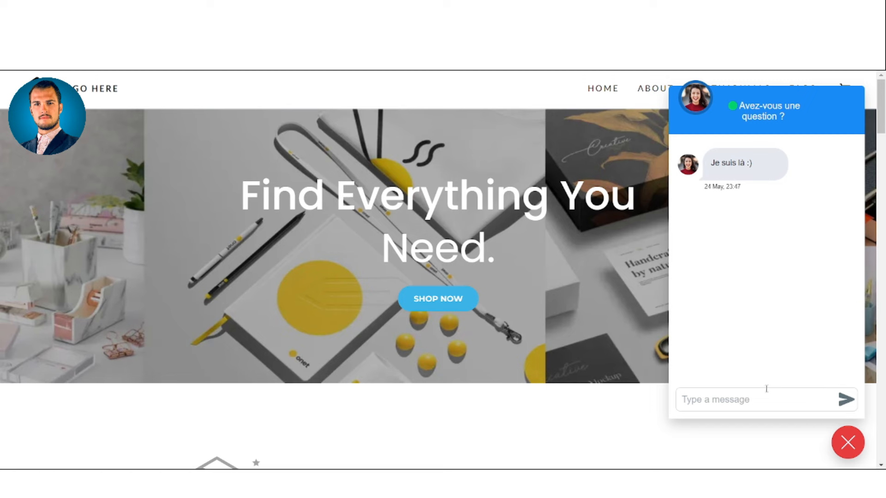
Send the chat message "Bonjour je voudrais acheter des chaussettes blanches en avez-vous" to test the bot.
text(Bonjour je )
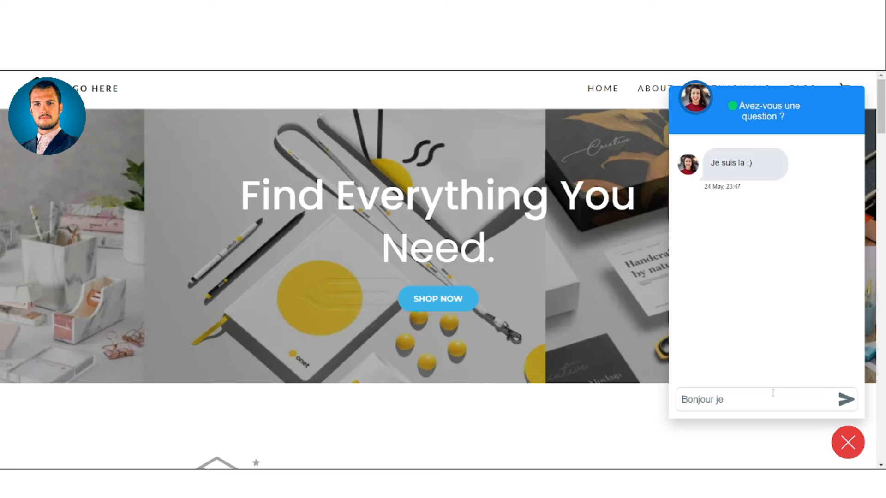
text(voudrais acheter des ch)
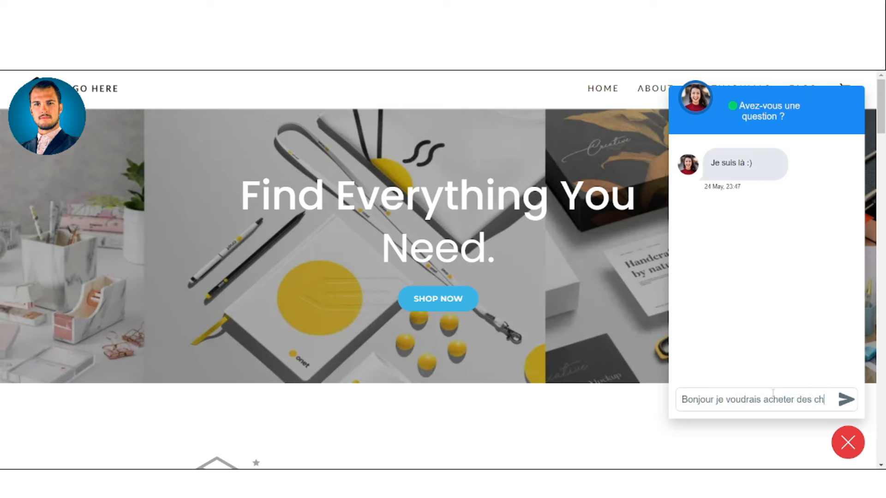
text(aussettes blanches e)
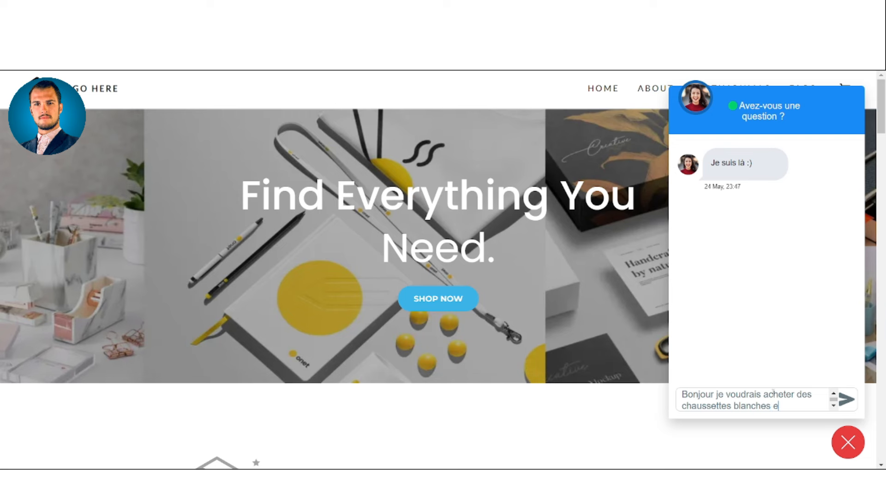
text(n avez-vous)
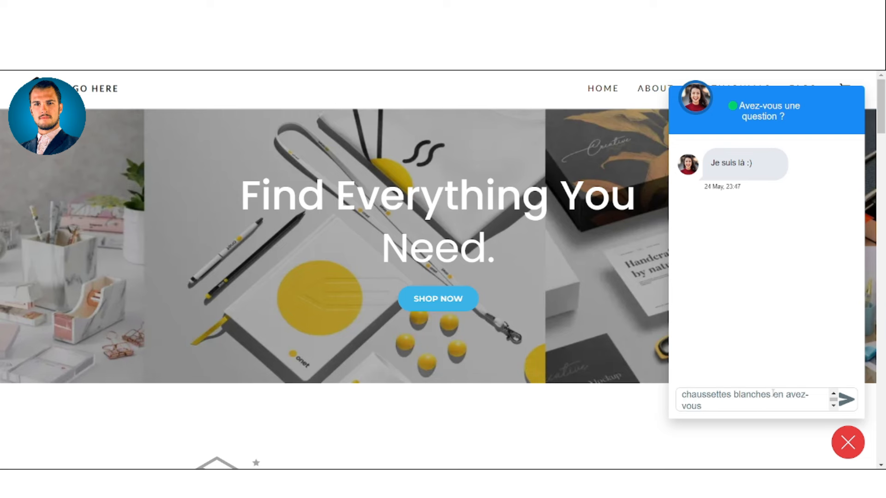
key(Return)
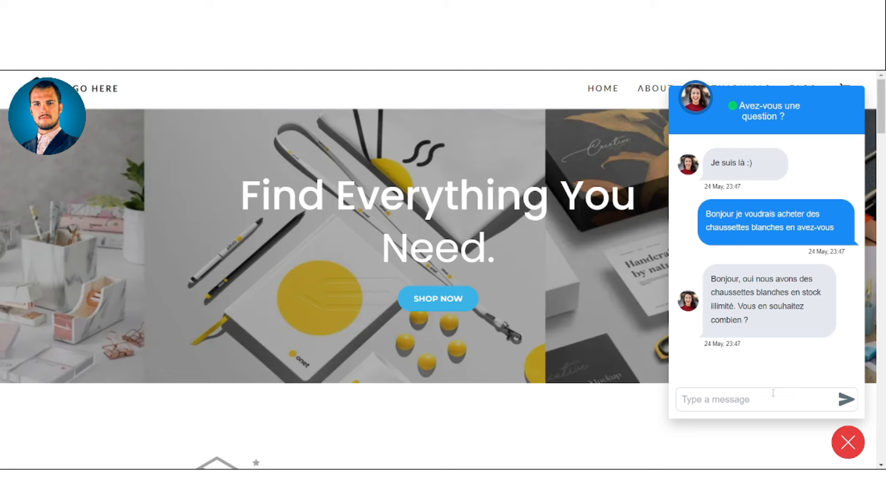
Answer the bot's quantity question with "2 paires".
text(2 paires)
key(BackSpace)
key(BackSpace)
key(BackSpace)
key(BackSpace)
text(ires)
key(Return)
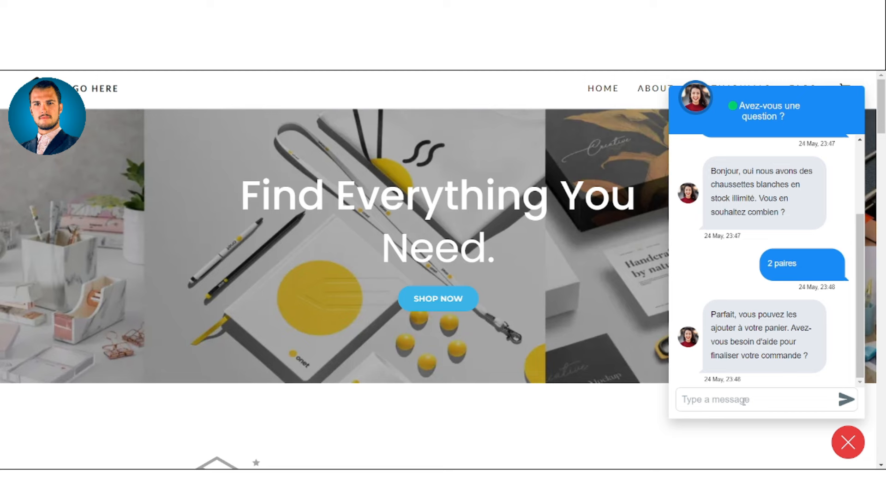
Send the bot the message "oui acceptez-vous les cartes de crédits ?".
text(oui acceptez-vous les cartes d)
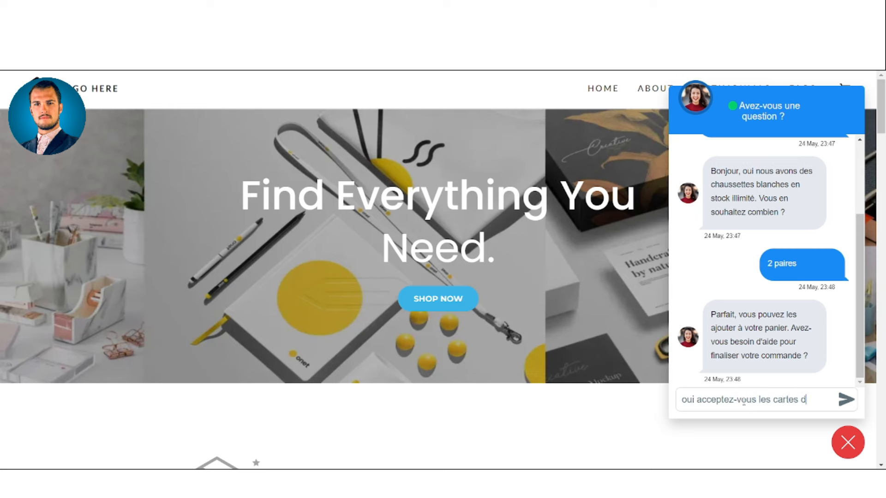
text(e crédits)
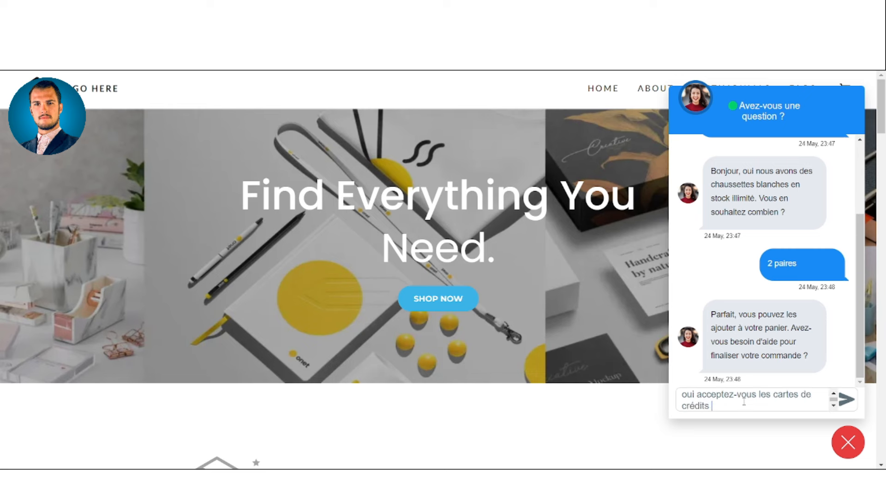
text( ?)
key(Return)
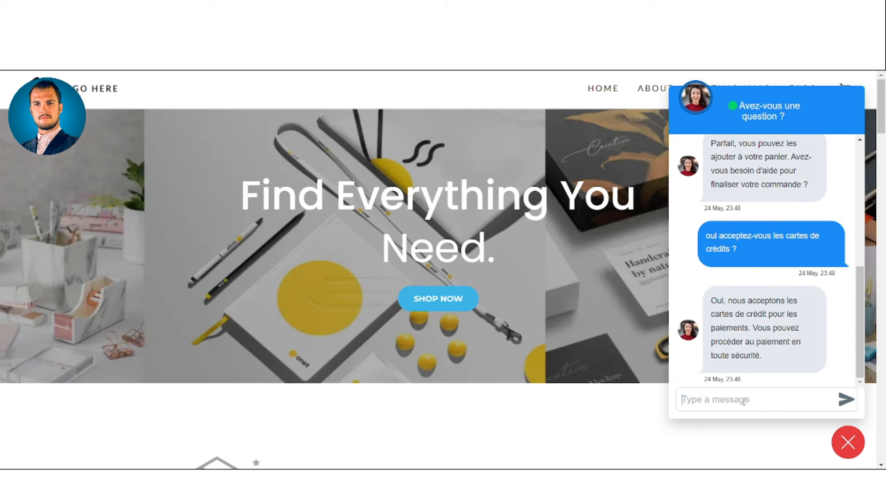
Ask the bot about delivery time with "je voudrais recevoir es chaussettes dans 2 jours est-ce possible ?".
text(je voudrais re)
text(evoir)
key(BackSpace)
key(BackSpace)
key(BackSpace)
key(BackSpace)
text(cevoir )
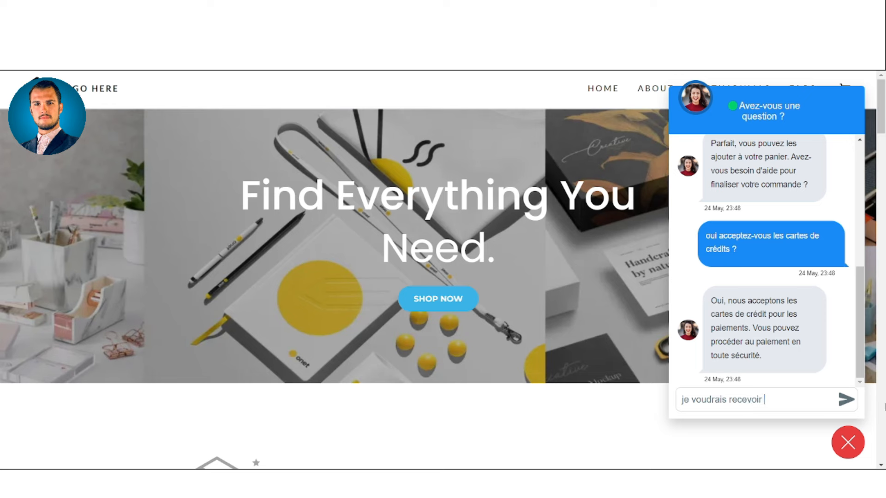
text(es chaussettes dans 2 )
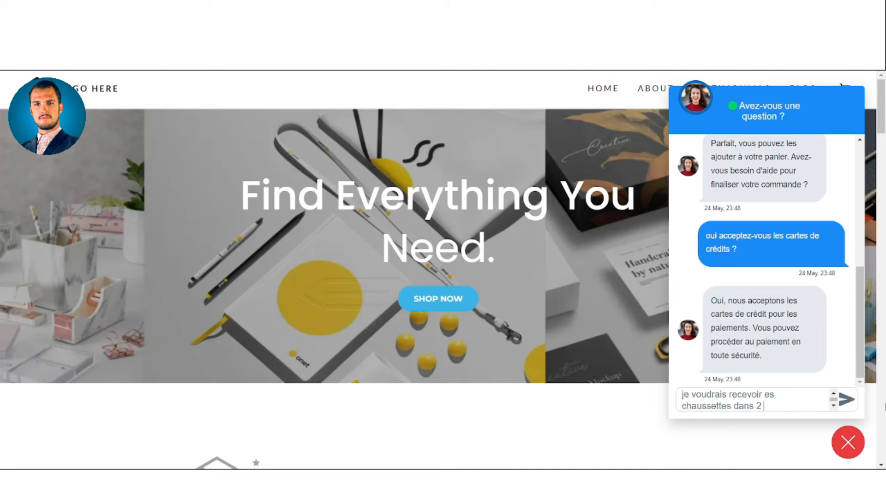
text(jours est)
text(-ce)
text(ble ?)
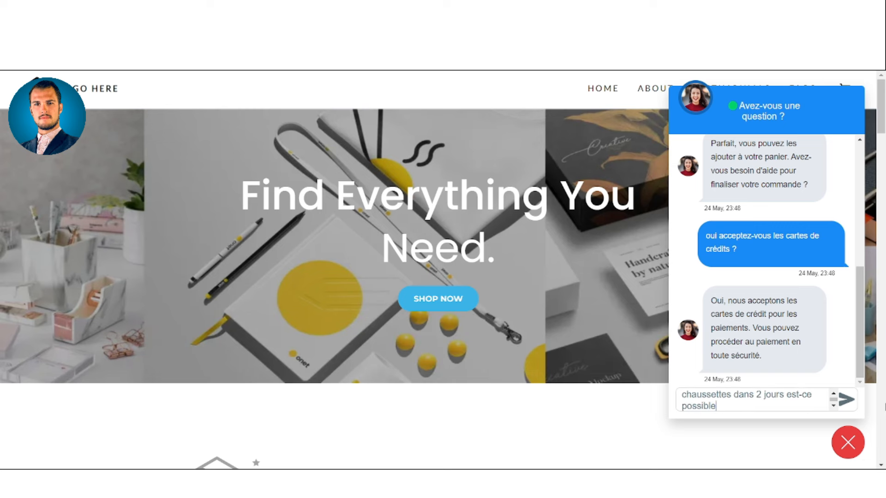
key(Return)
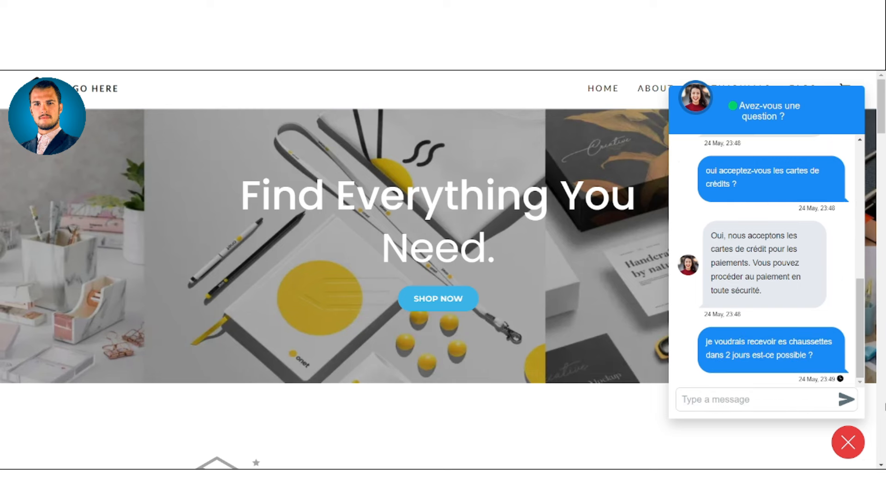